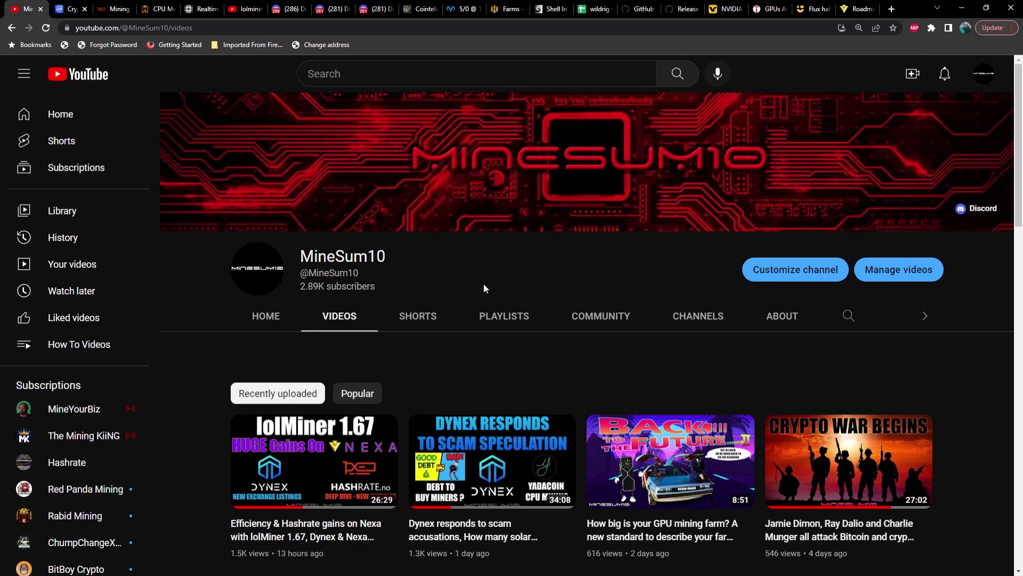
Switch from the MineSum10 YouTube videos to the lolMiner 1.67 GitHub release notes.
left_click(681, 16)
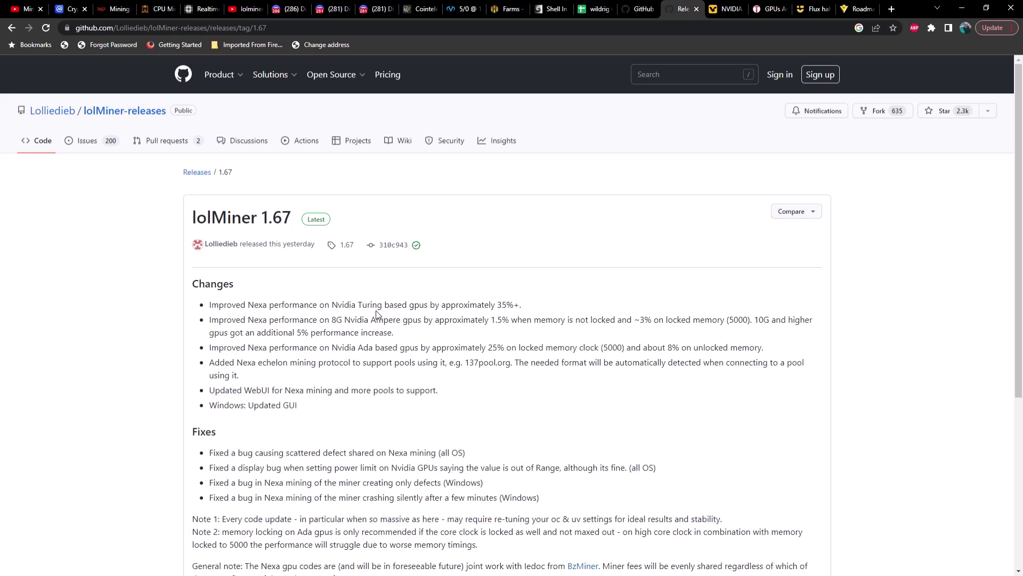
Highlight lolMiner 1.67's Nexa gains for Turing, Ampere (1.5%), 10G+ (5%) and Ada GPUs.
left_click_drag(359, 306, 525, 313)
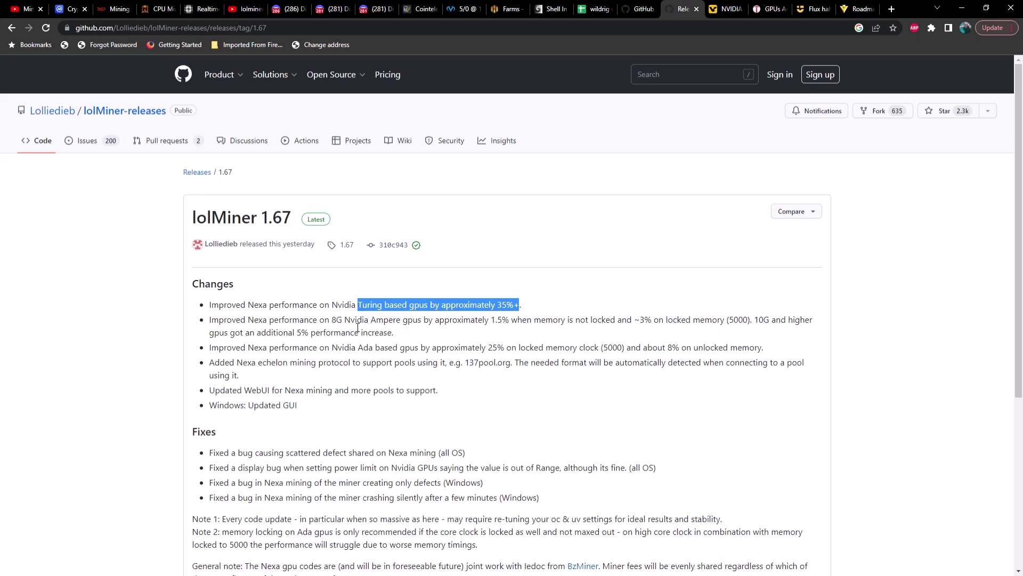
left_click_drag(379, 324, 686, 322)
left_click_drag(755, 321, 805, 336)
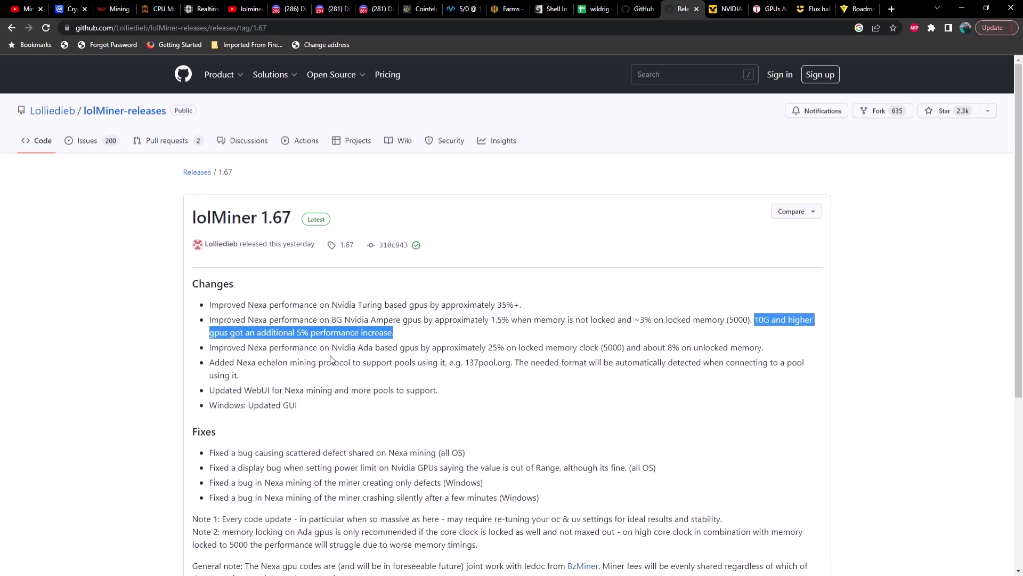
left_click_drag(358, 350, 739, 356)
left_click(642, 8)
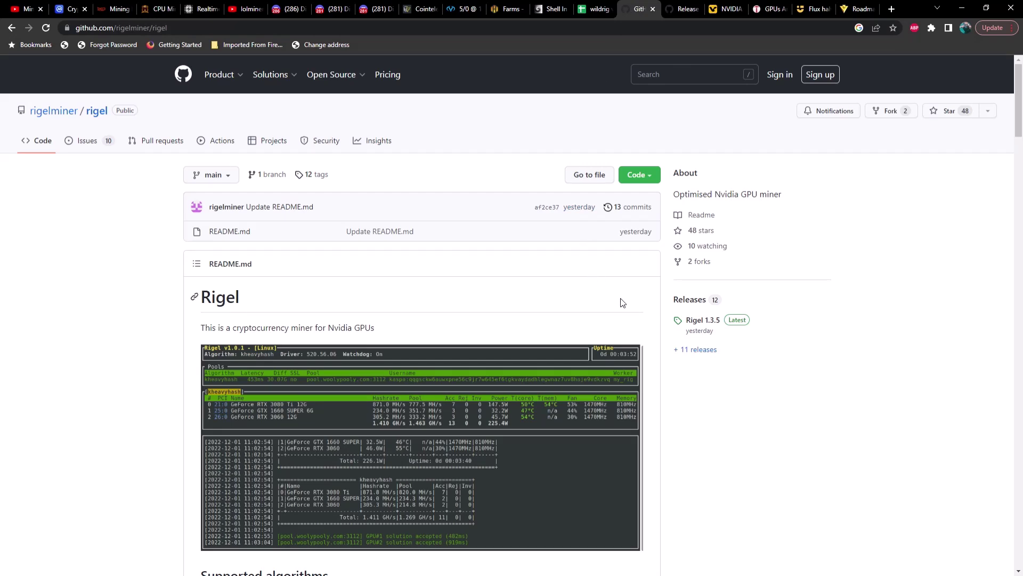
Scroll the Rigel README down to the clock options and highlight --lock-mclock.
scroll(622, 303, "down", 1)
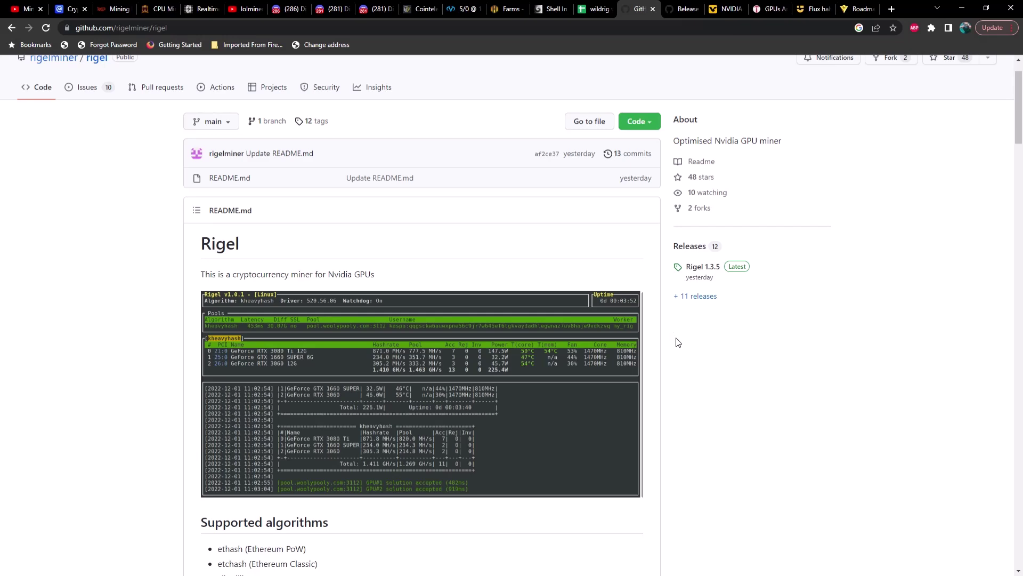
scroll(676, 341, "down", 11)
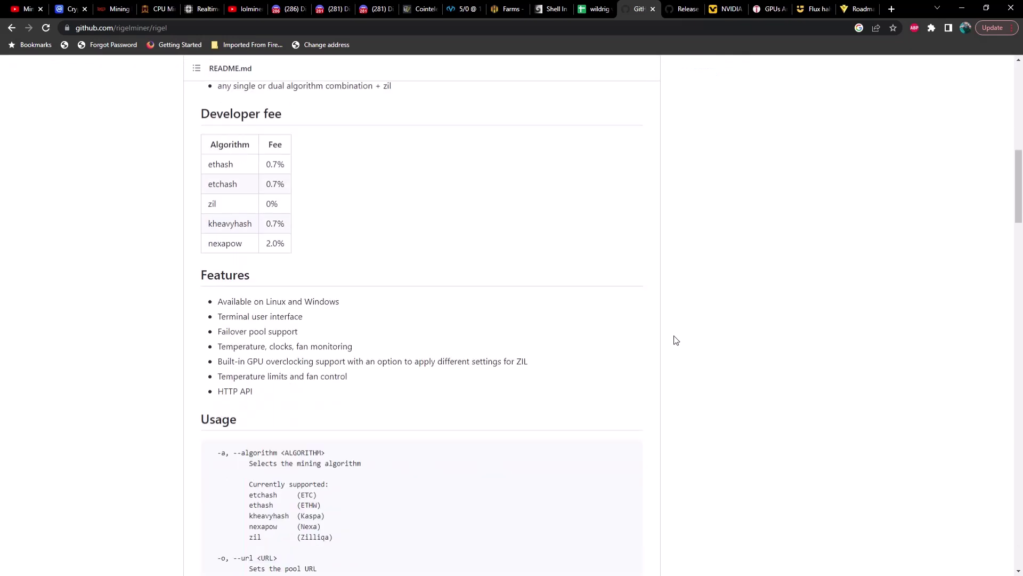
scroll(675, 340, "down", 12)
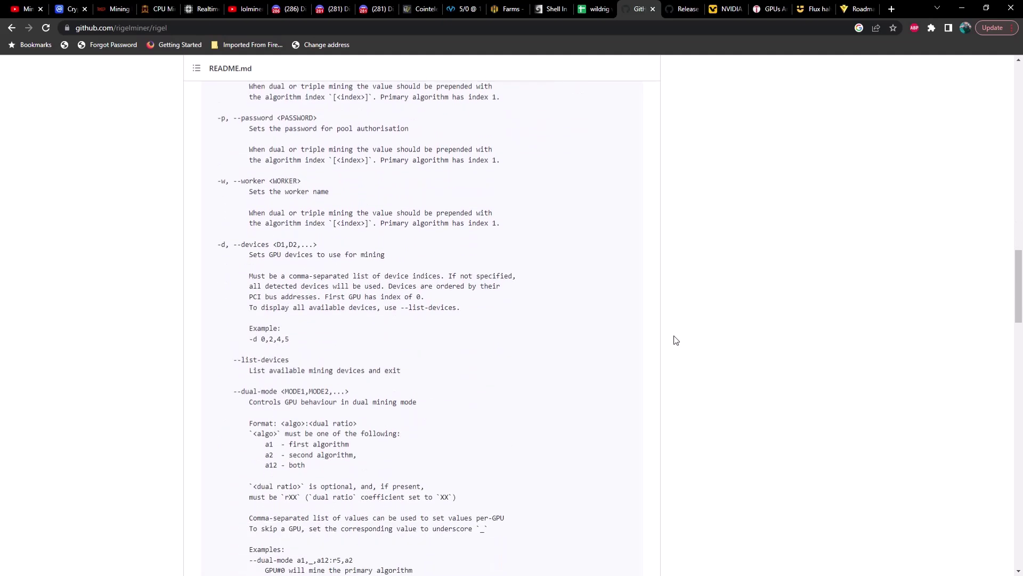
scroll(676, 340, "down", 3)
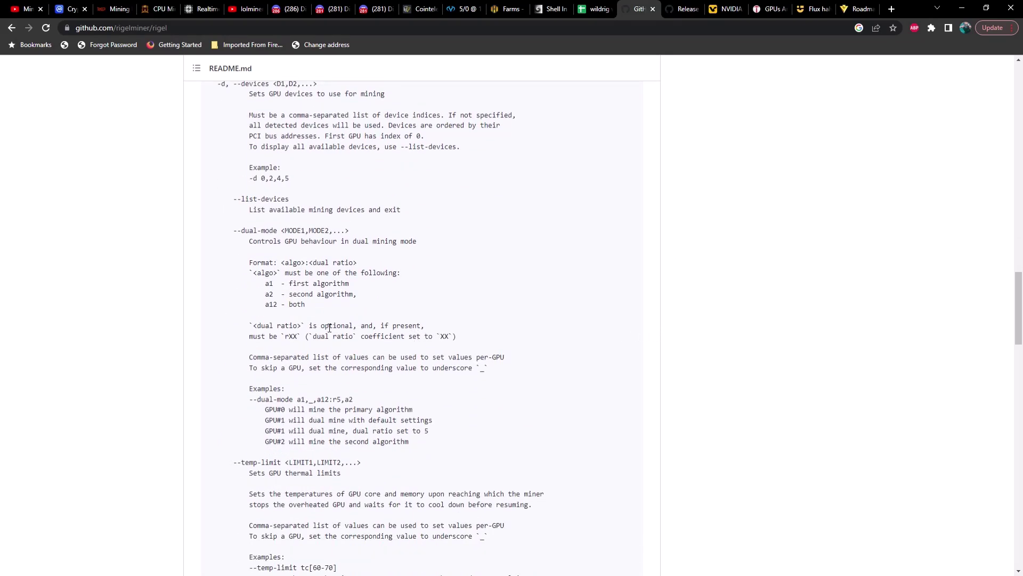
scroll(287, 347, "down", 4)
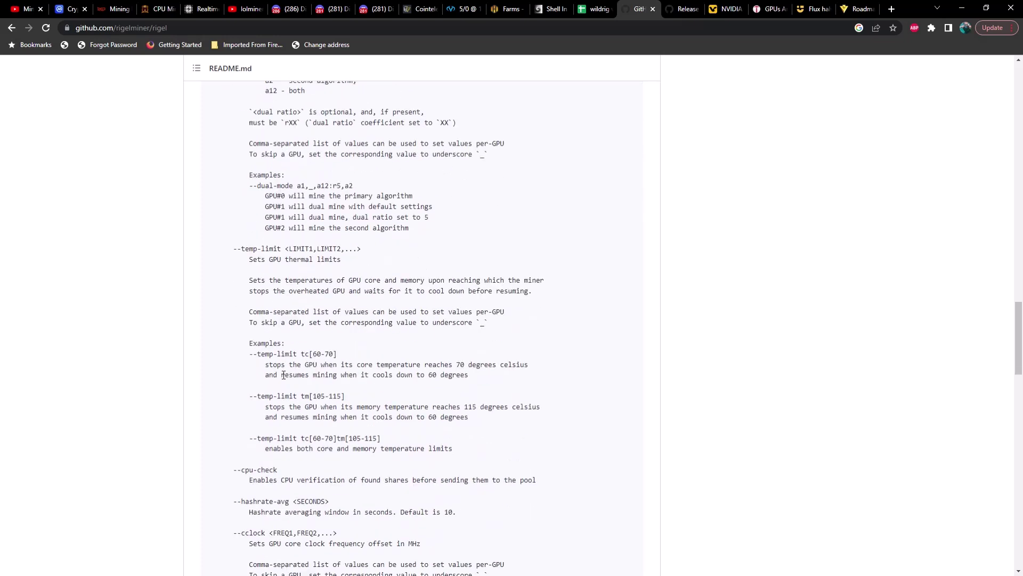
scroll(279, 373, "down", 2)
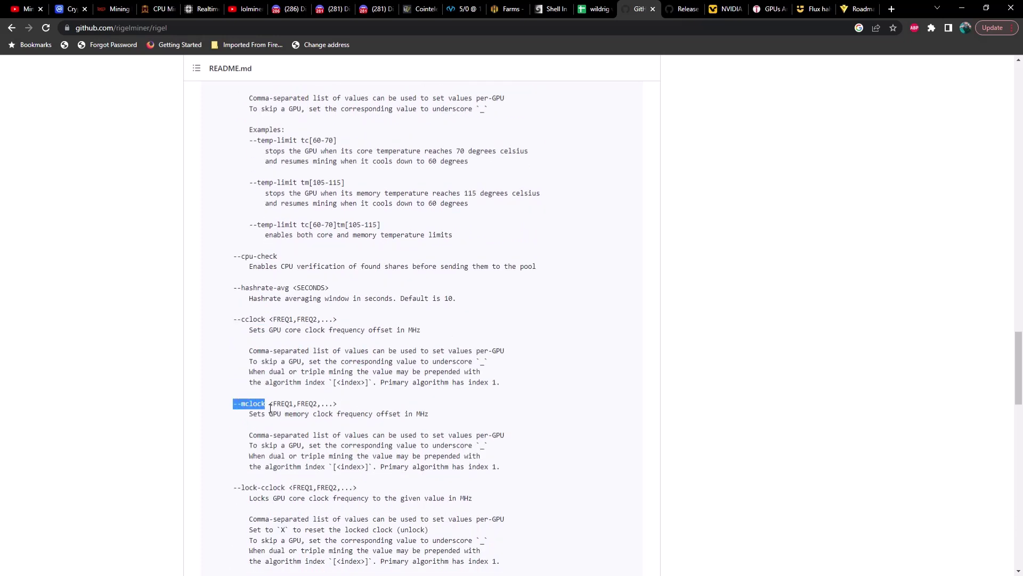
scroll(270, 408, "down", 1)
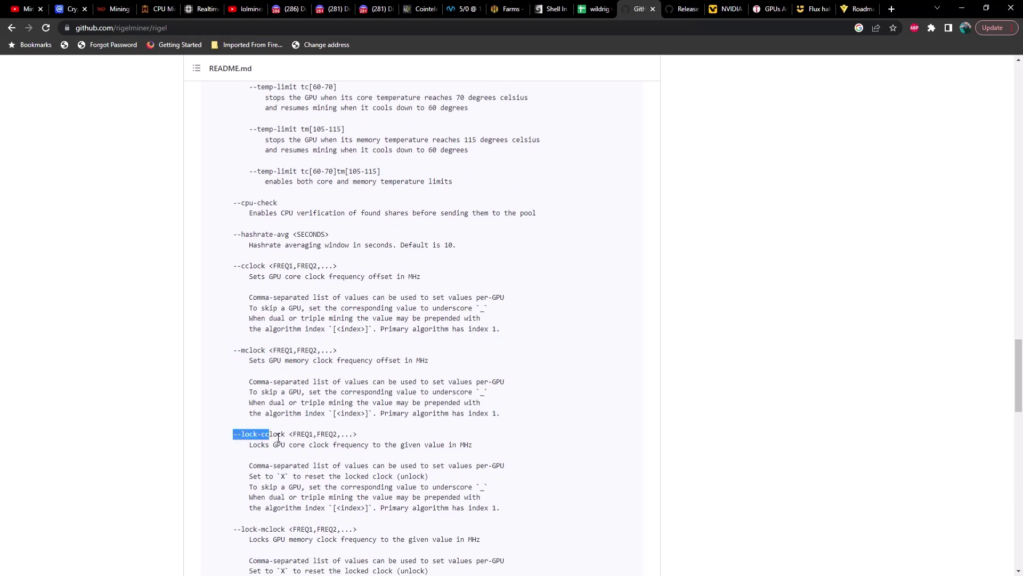
left_click_drag(238, 529, 286, 529)
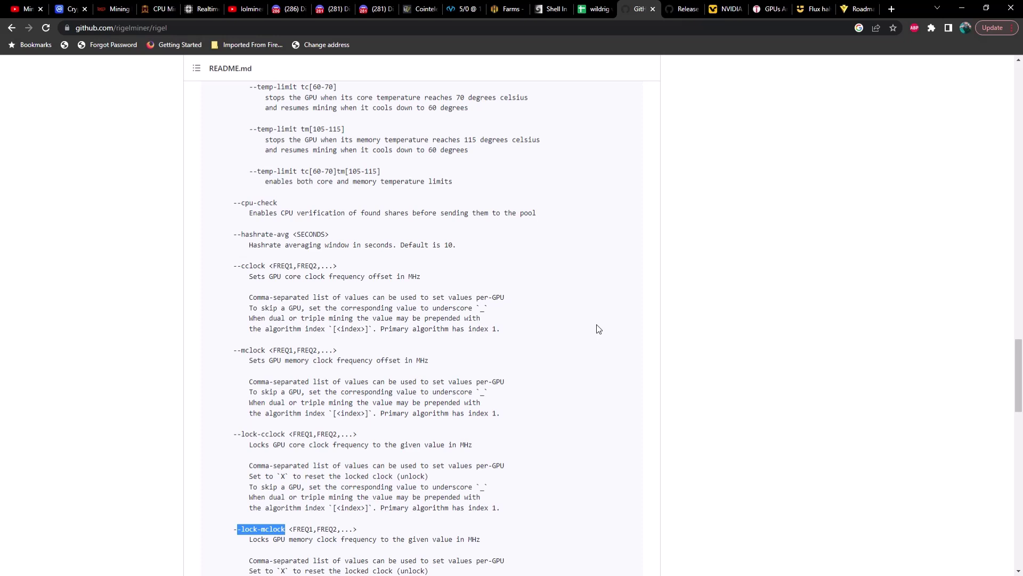
Open the Alderaan worker in the Sum10clever farm on the Hive OS dashboard.
left_click(504, 7)
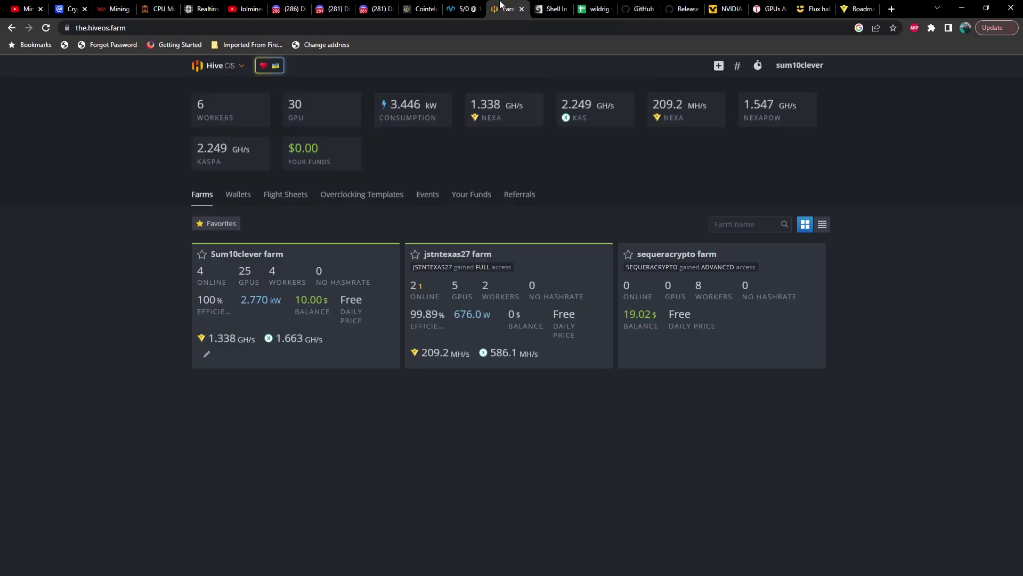
left_click(274, 253)
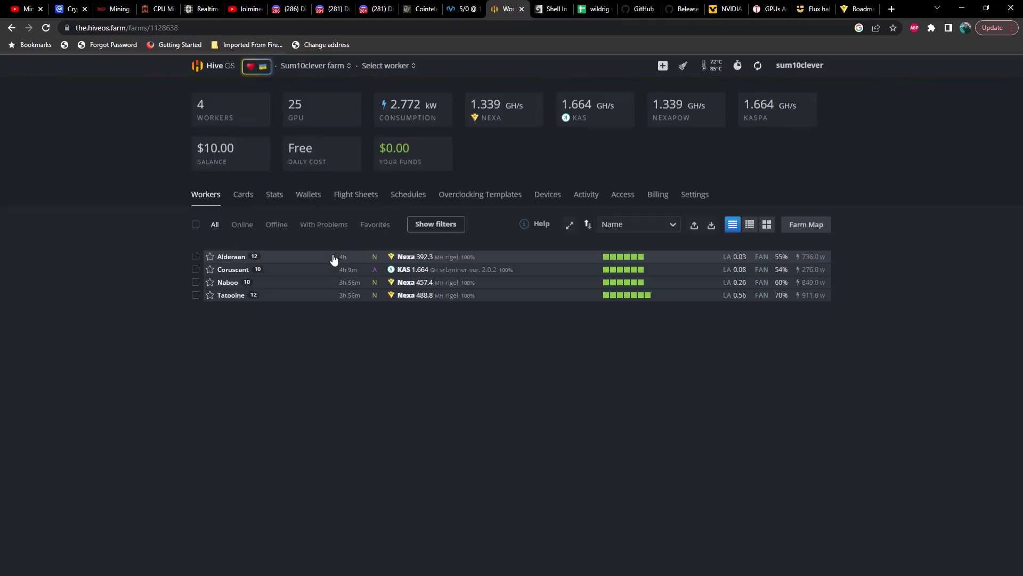
left_click(241, 258)
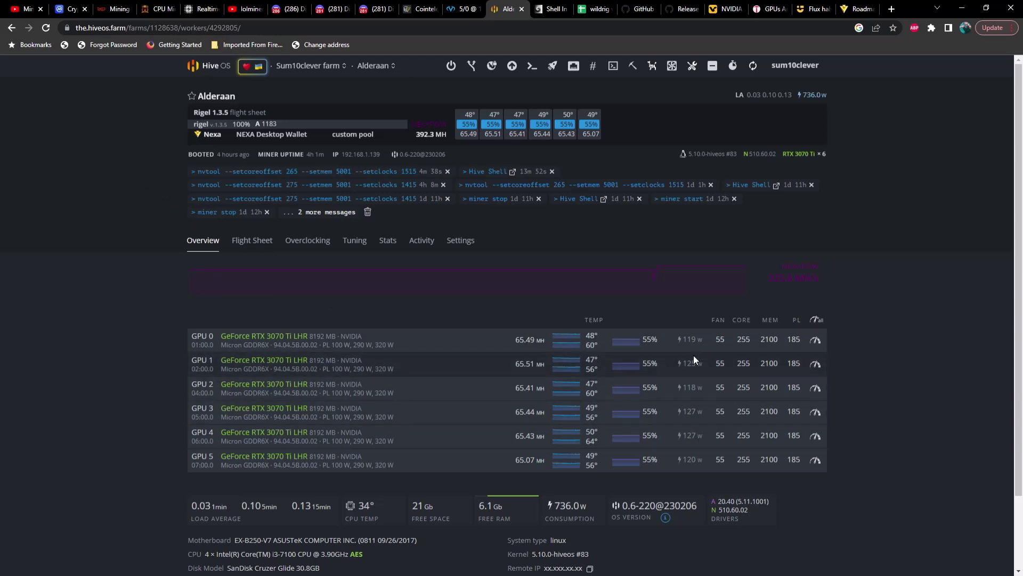
Bring up Alderaan's Worker Commands console, then close it again.
mouse_move(568, 262)
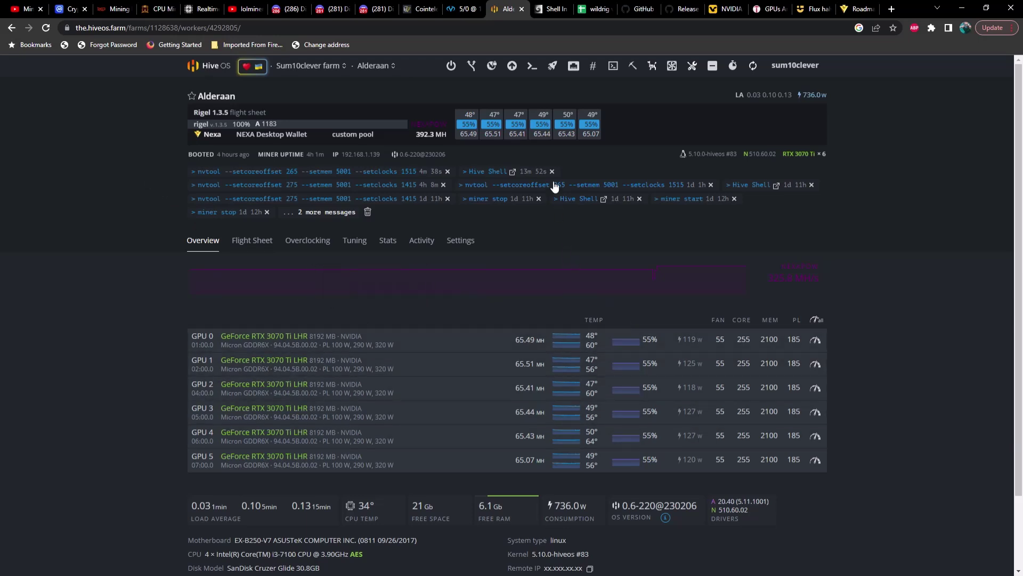
left_click(534, 70)
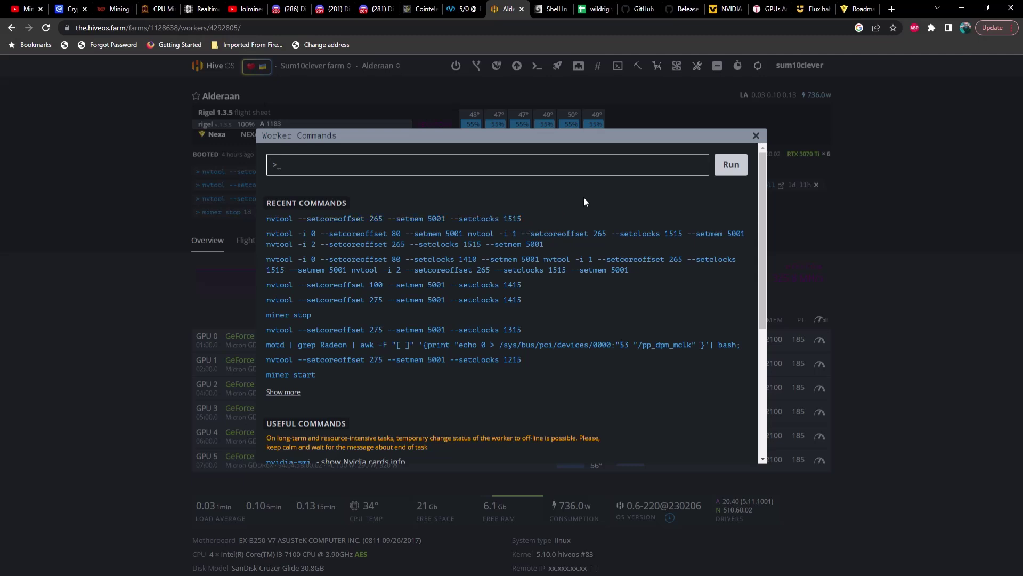
left_click(756, 137)
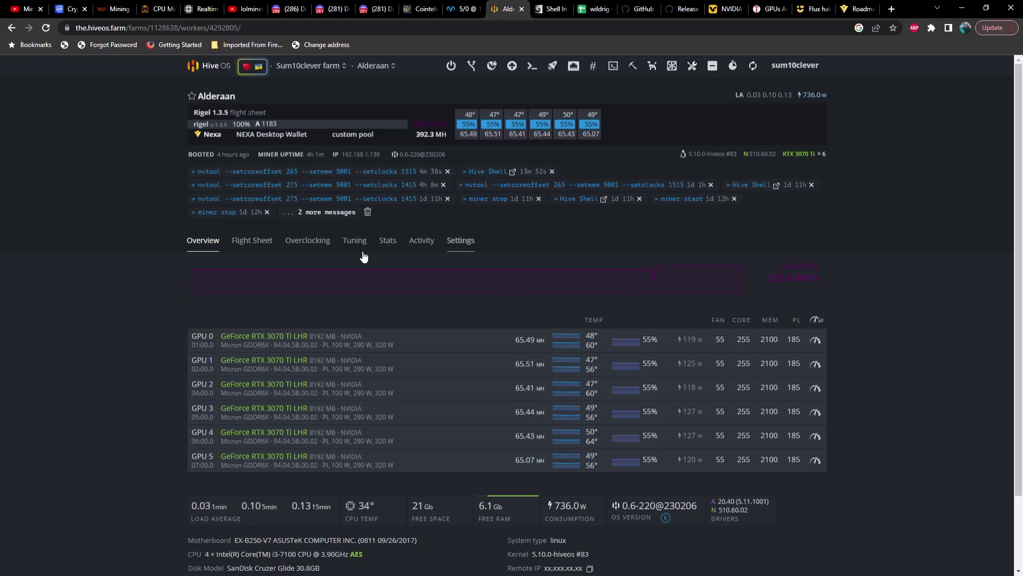
Open Alderaan's Rigel 1.3.5 Nexa flight sheet for editing from its actions menu.
left_click(256, 247)
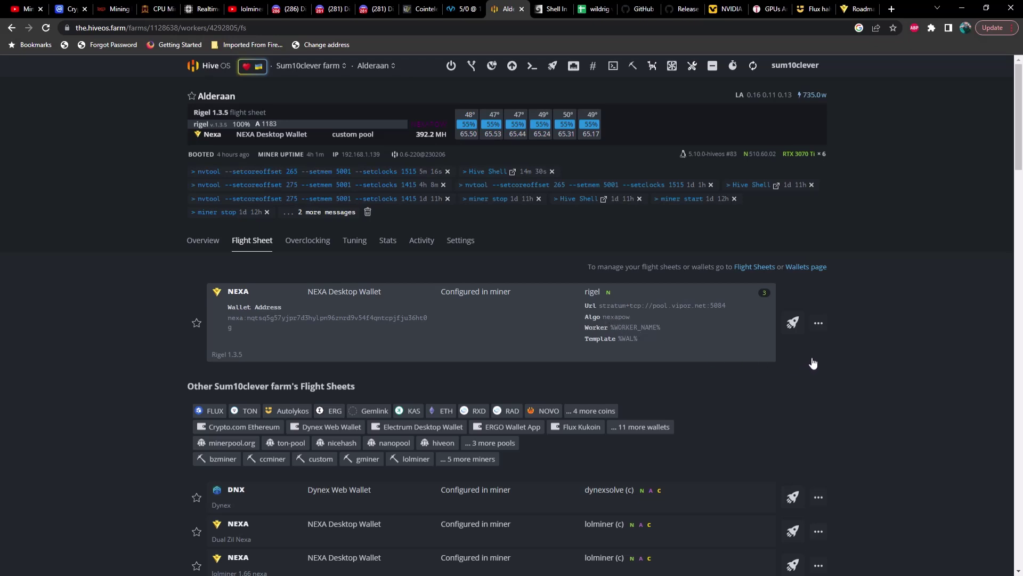
left_click(819, 325)
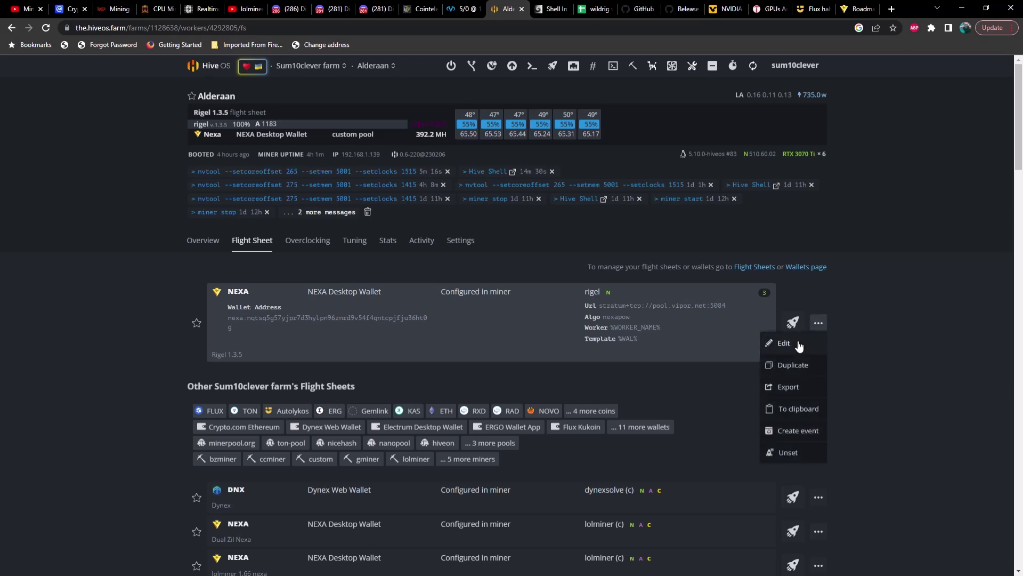
left_click(793, 342)
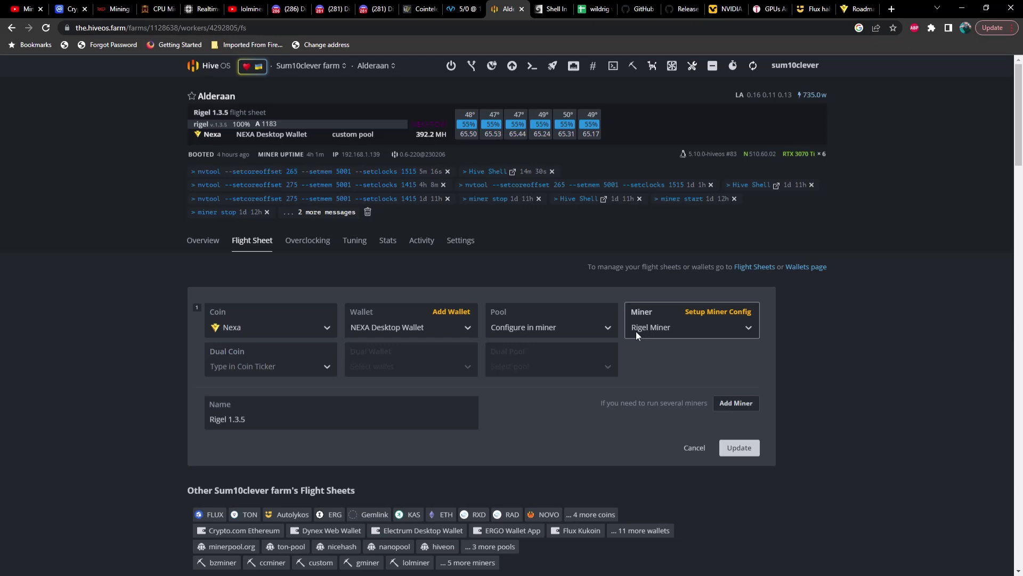
Review the Rigel Miner configuration, keep the latest version, and cancel without saving.
left_click(698, 319)
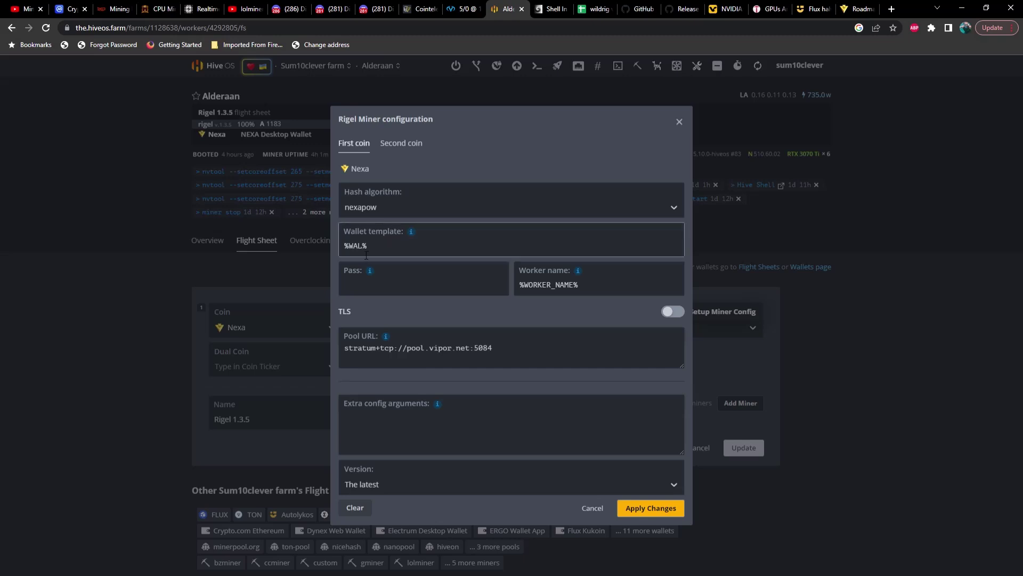
mouse_move(571, 288)
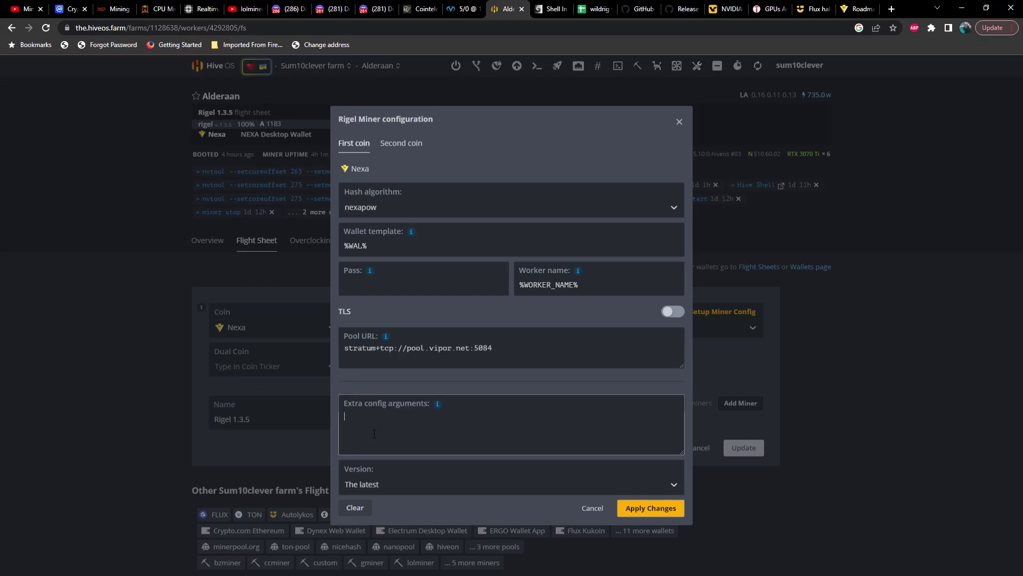
left_click(413, 488)
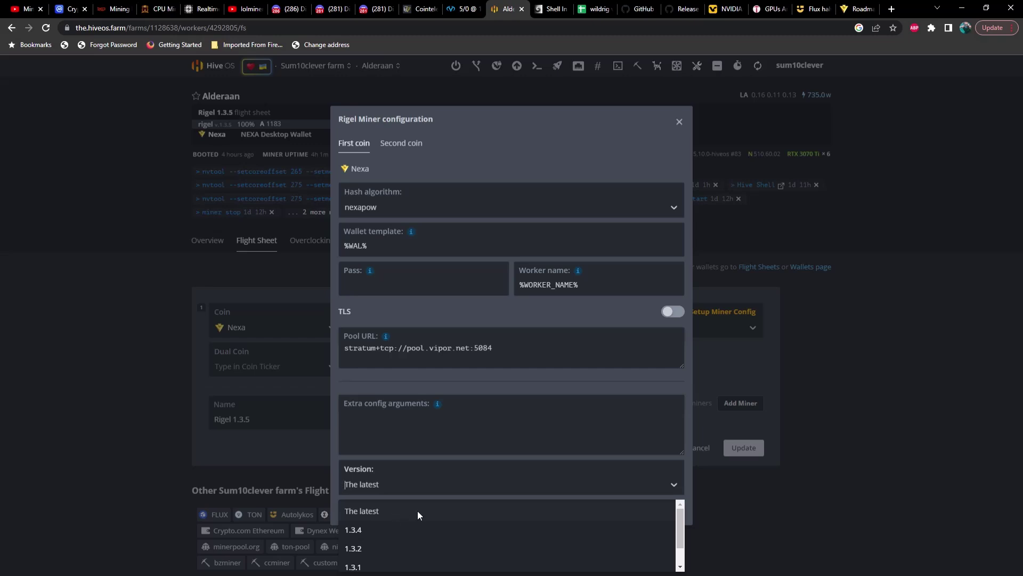
left_click(447, 386)
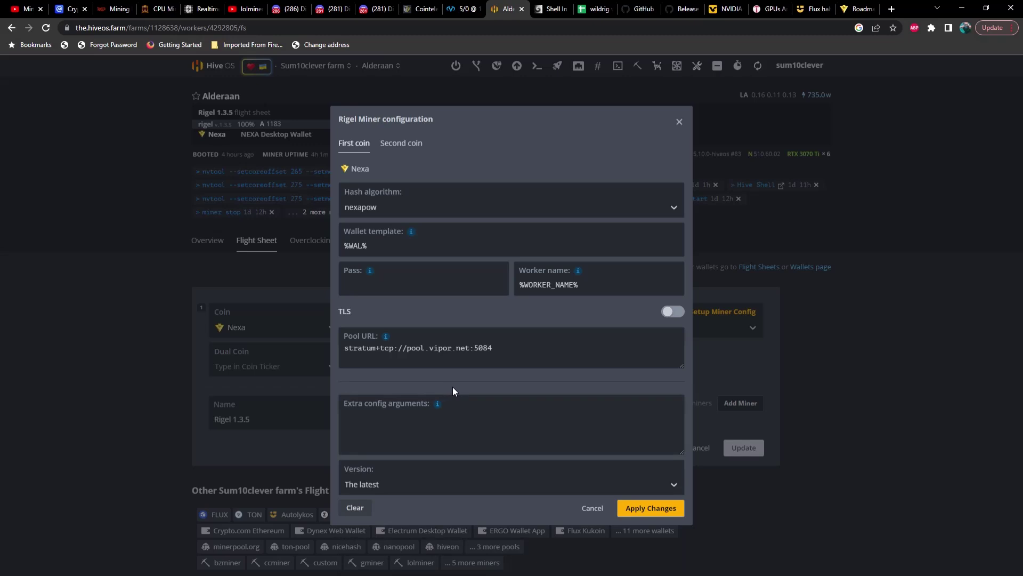
left_click(506, 439)
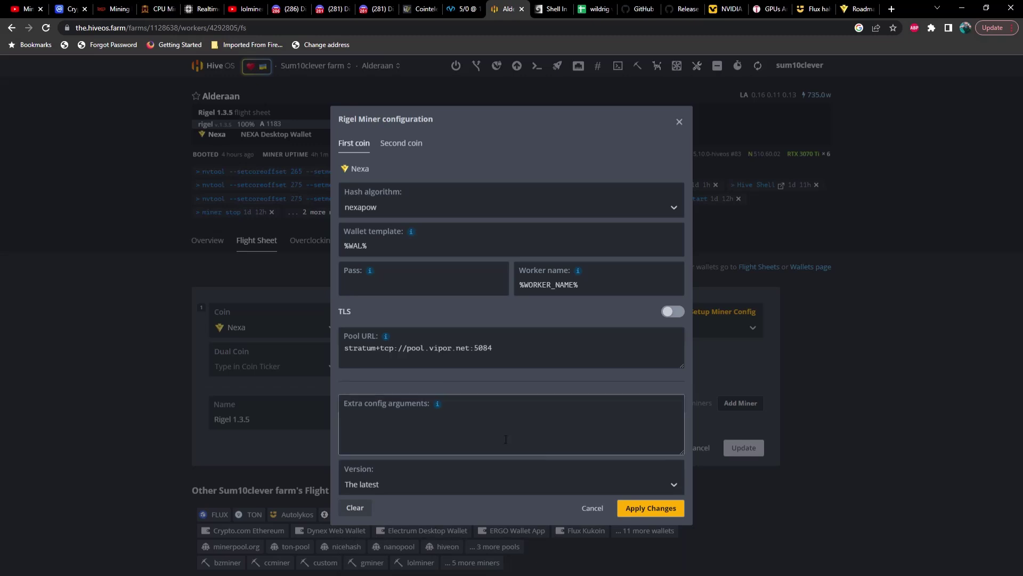
left_click(592, 509)
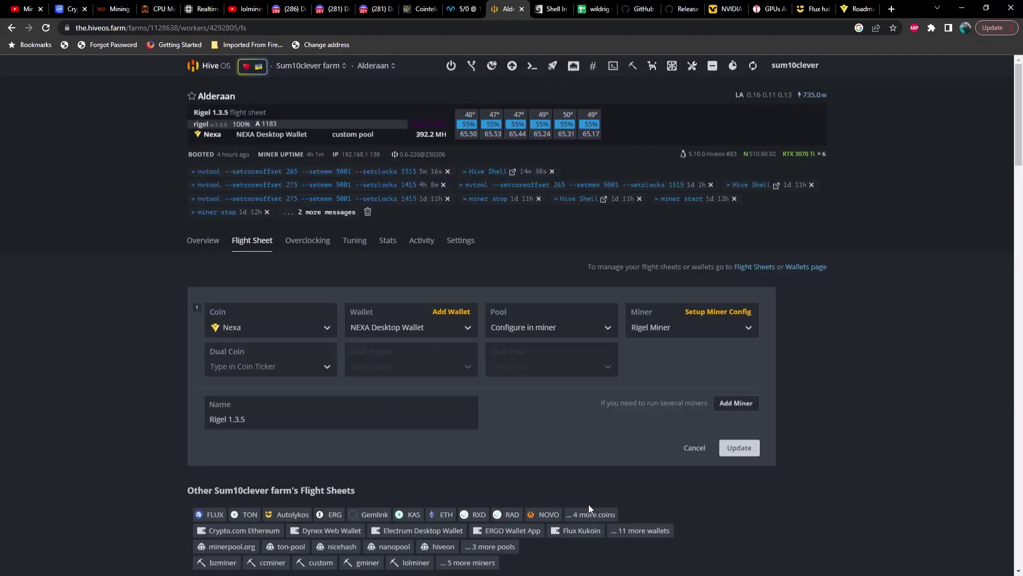
Start a Hive Shell session on Alderaan from its Remote Access options.
left_click(207, 242)
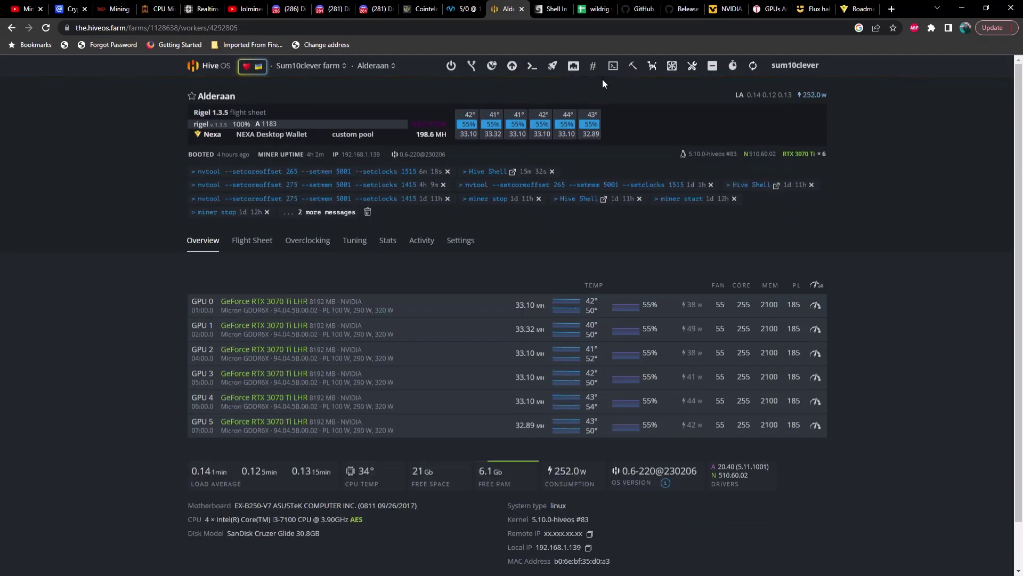
left_click(614, 76)
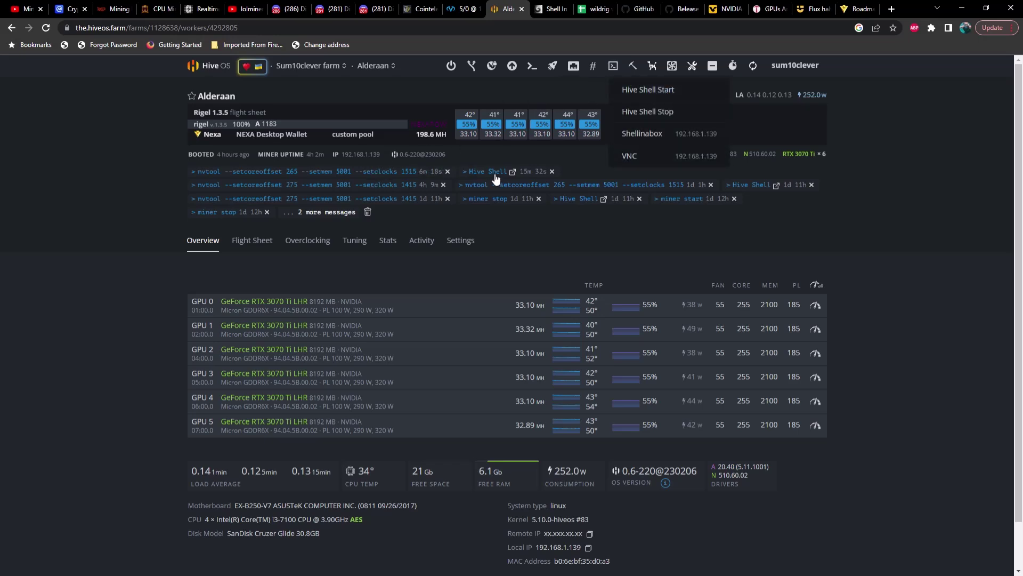
left_click(550, 9)
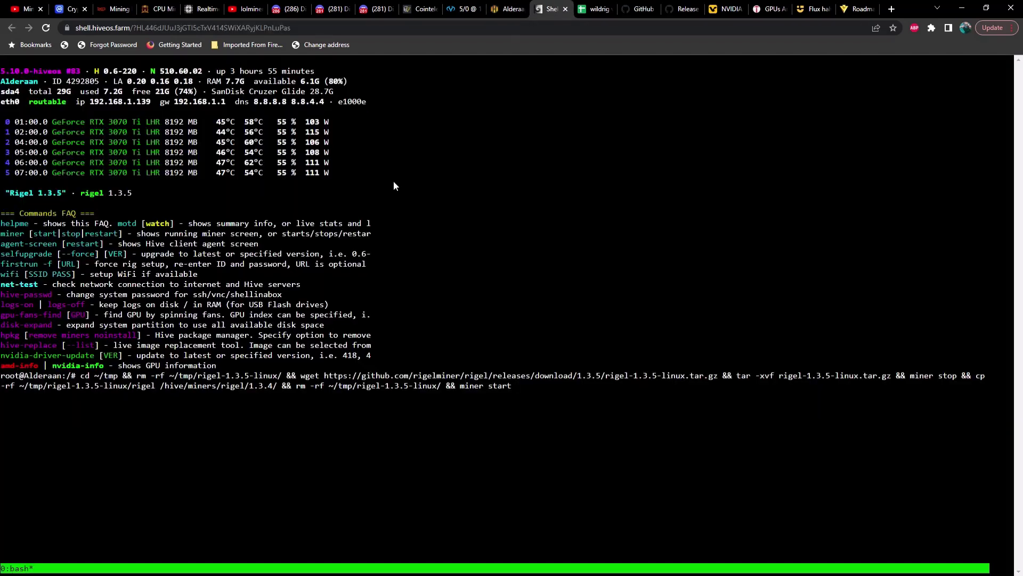
Paste the Rigel 1.3.5 install command into the shell via Paste from browser.
right_click(204, 413)
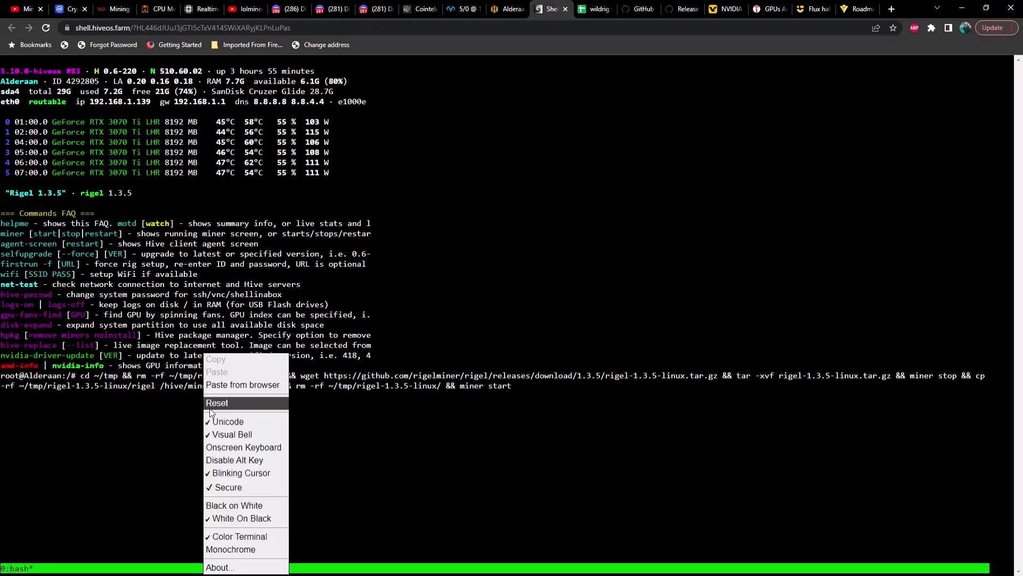
left_click(242, 384)
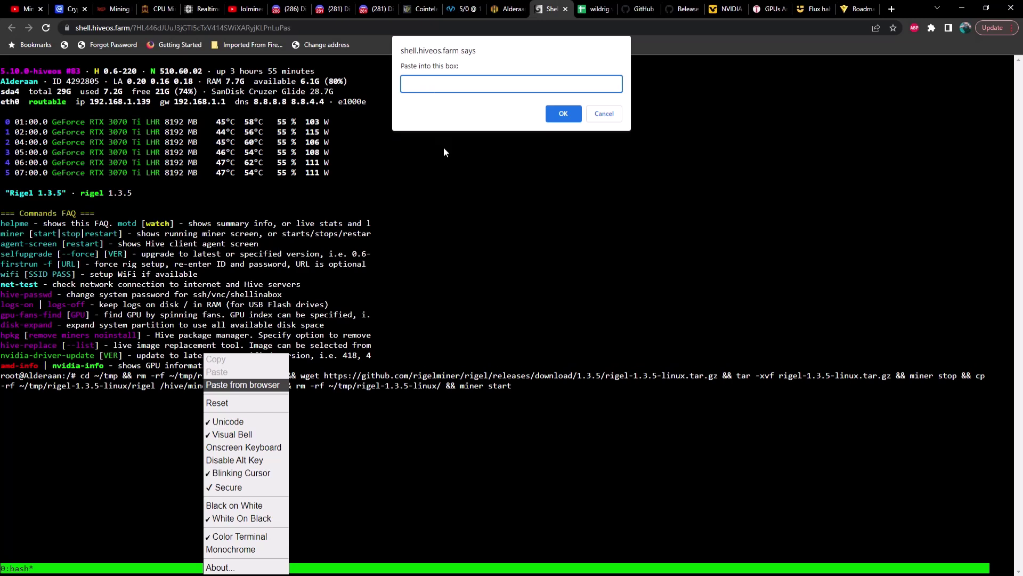
key("ctrl+v")
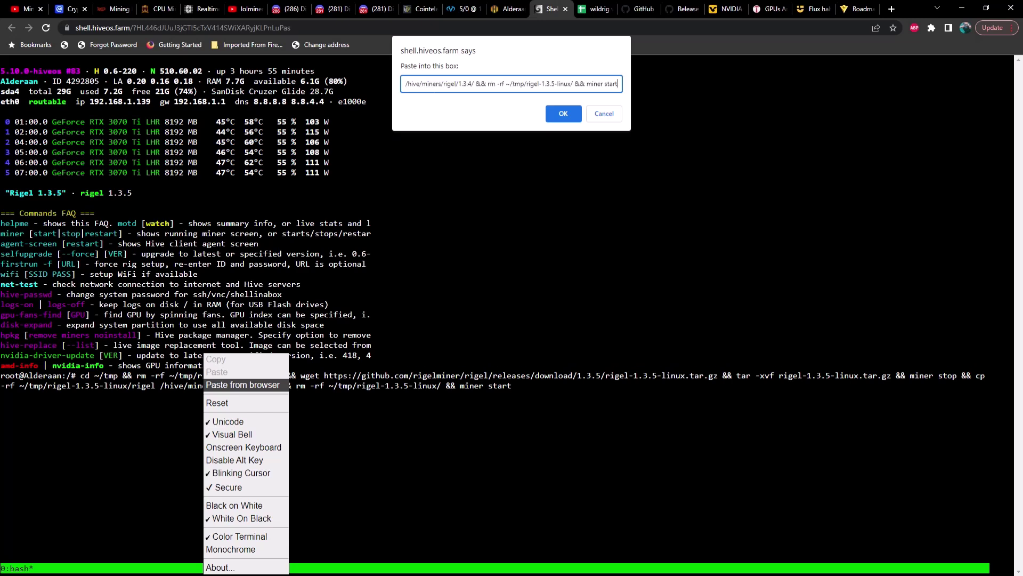
left_click(563, 115)
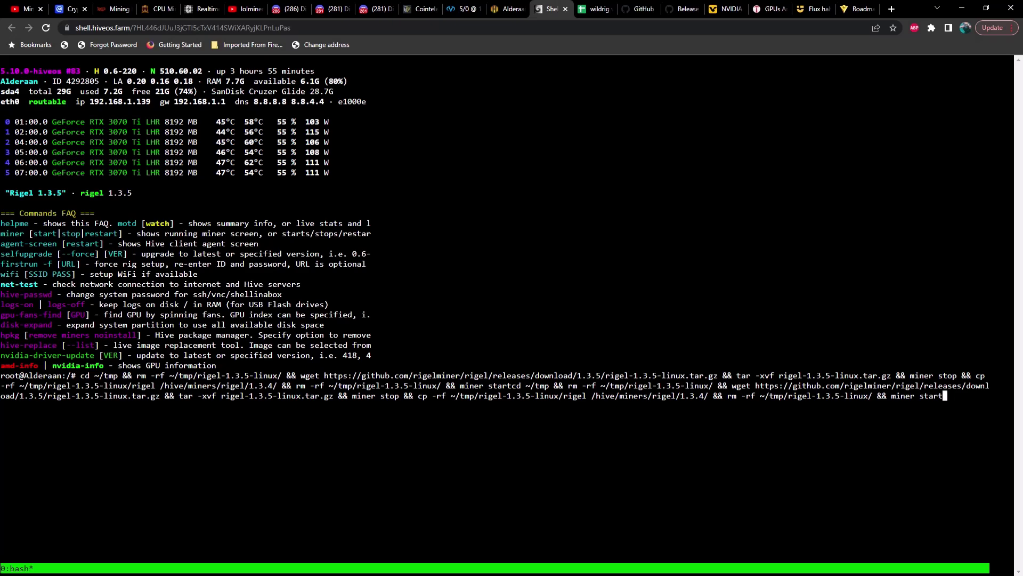
Refresh Alderaan's stats, now showing 392.3 MH total, about 65.4 MH per GPU, at 734.0 W.
left_click(507, 15)
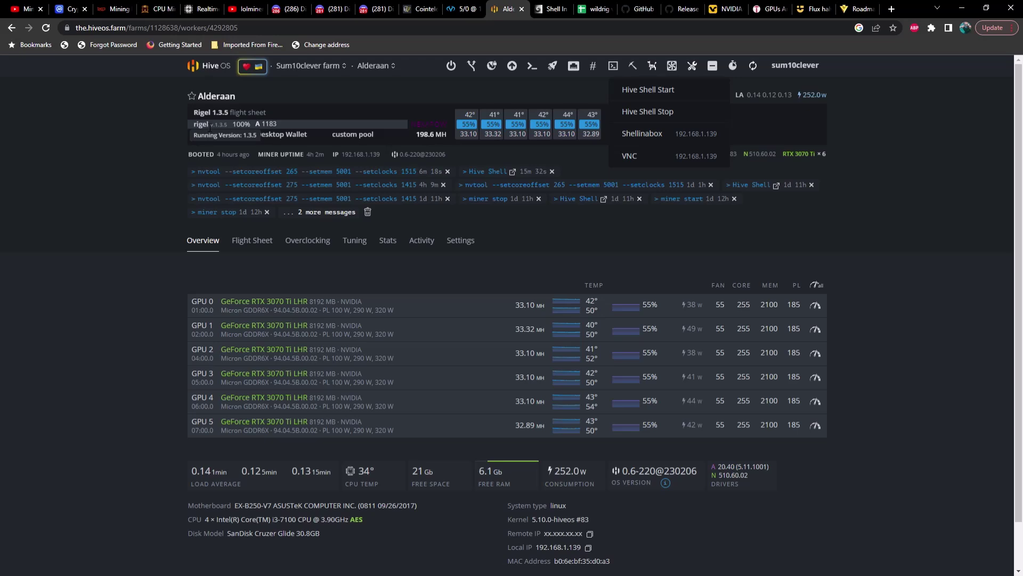
left_click(168, 135)
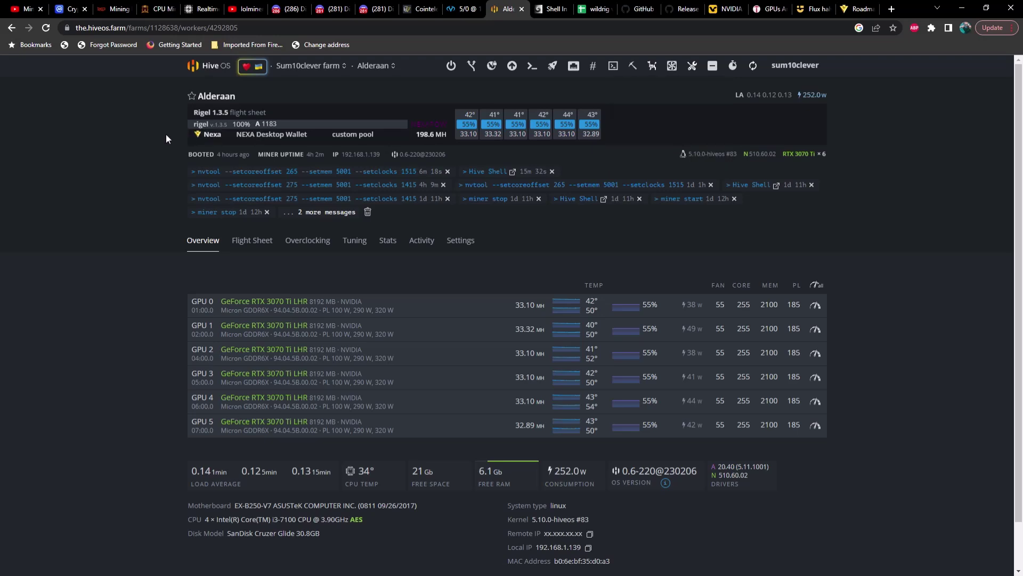
left_click(755, 68)
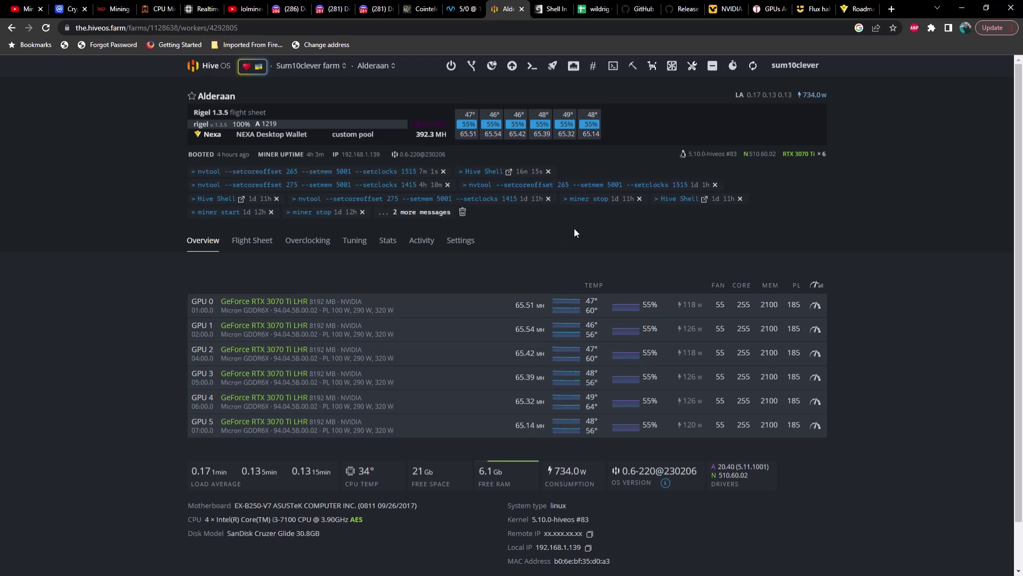
left_click(591, 10)
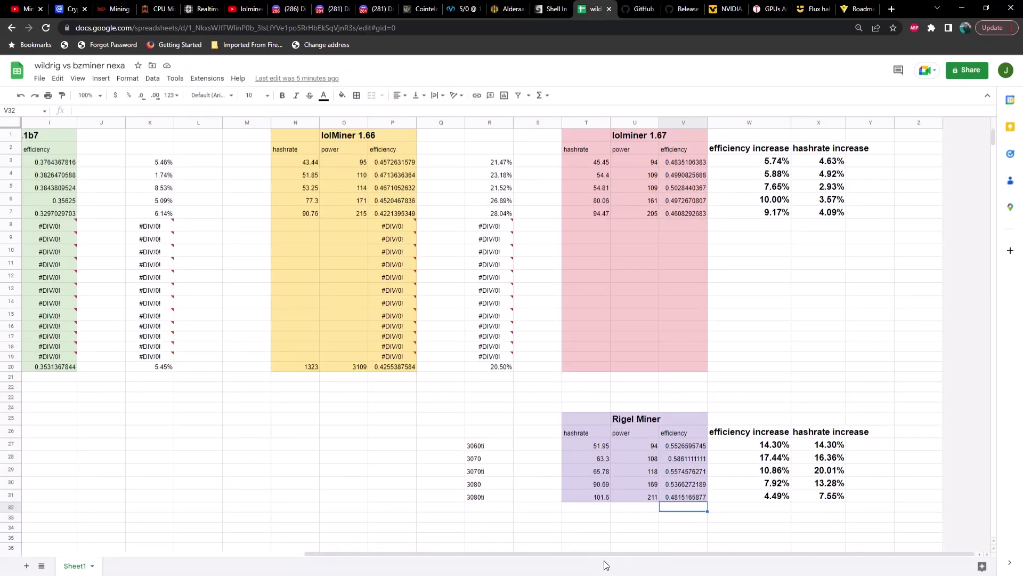
left_click_drag(605, 556, 357, 529)
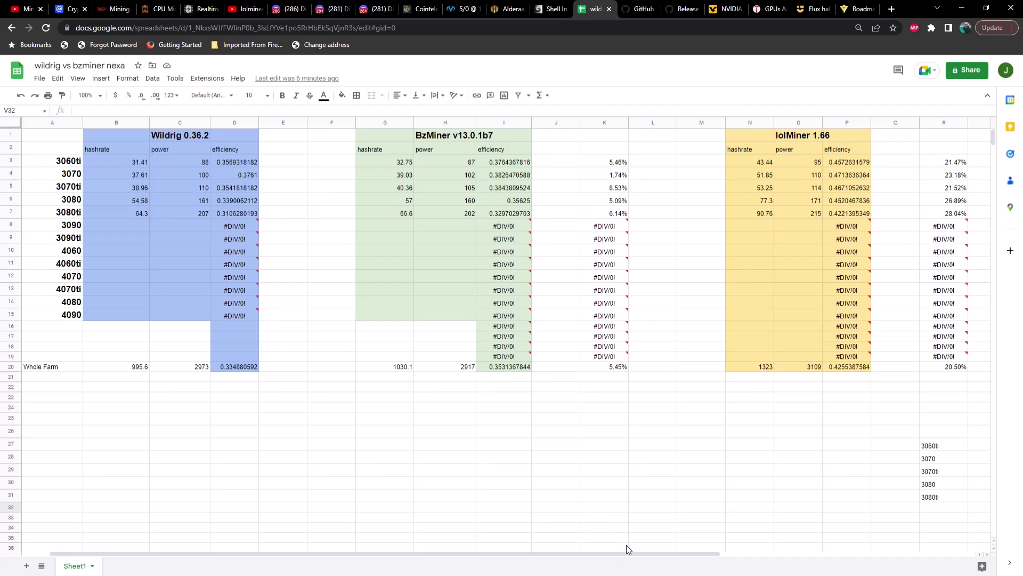
left_click_drag(630, 551, 762, 549)
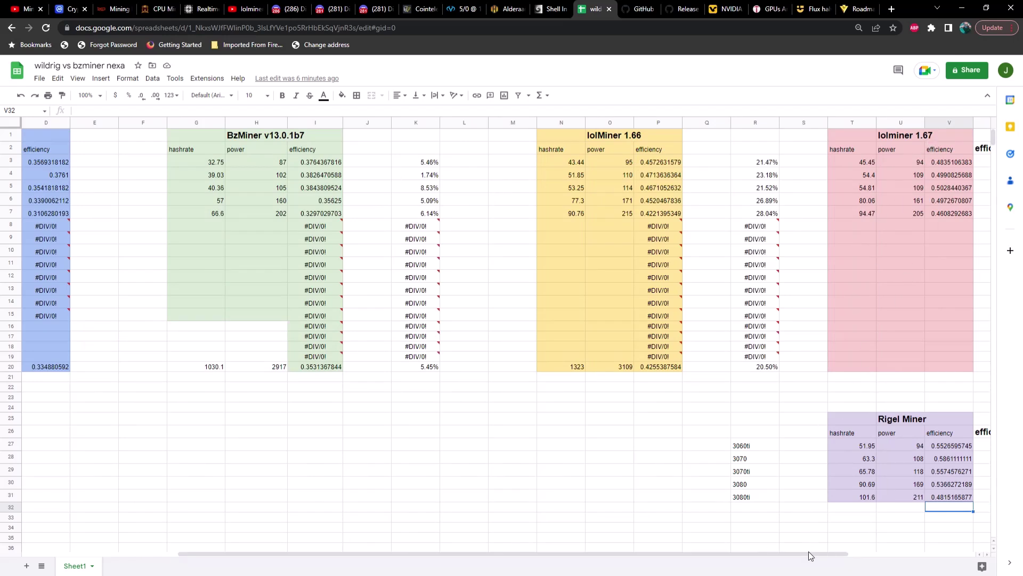
left_click_drag(810, 553, 898, 555)
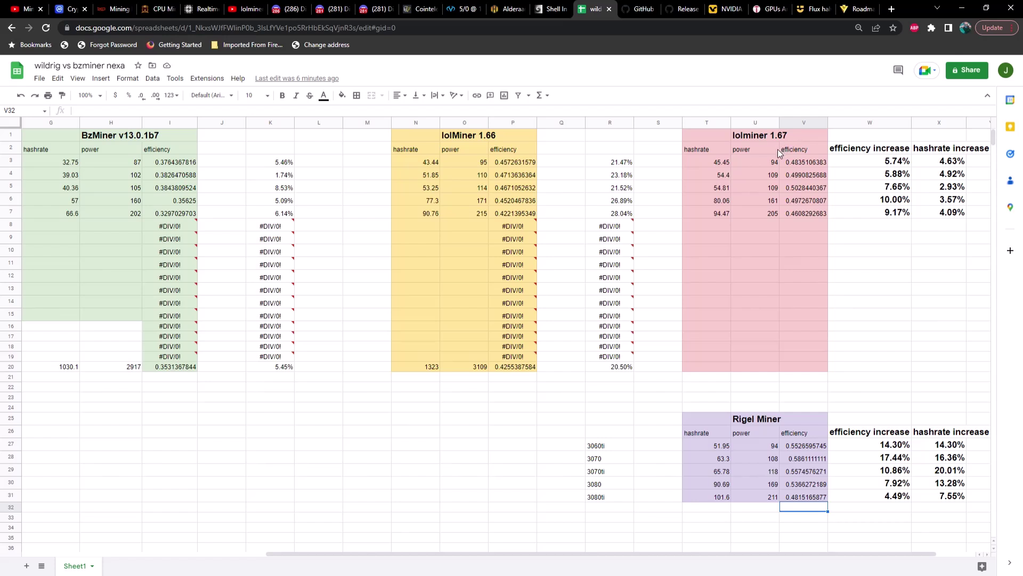
left_click(885, 162)
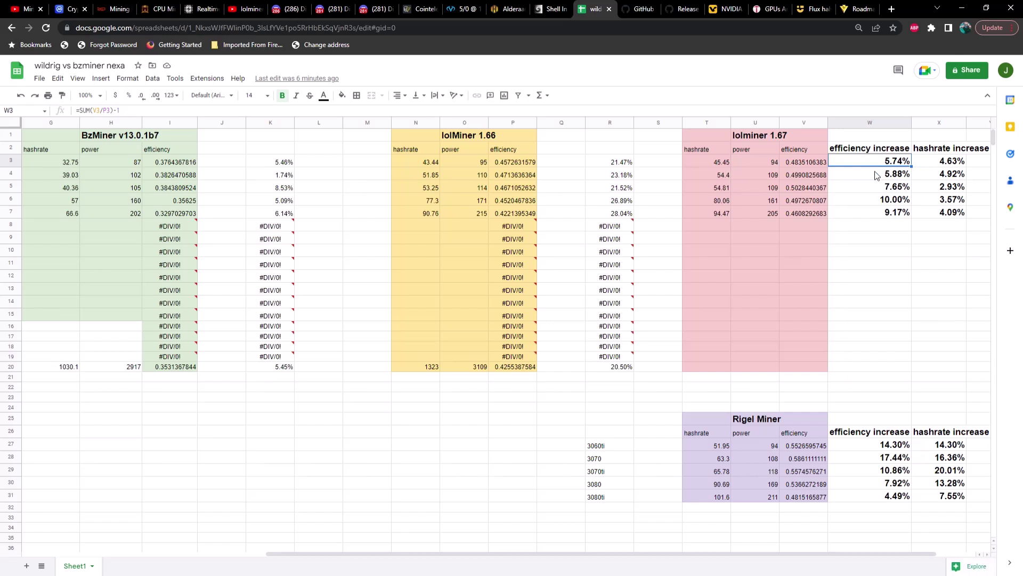
left_click(873, 178)
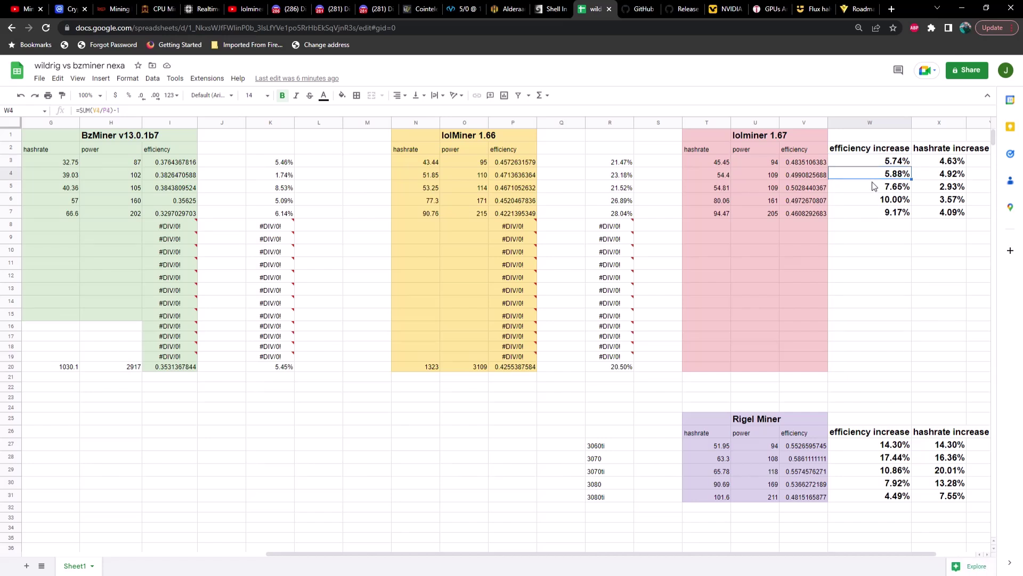
left_click(872, 191)
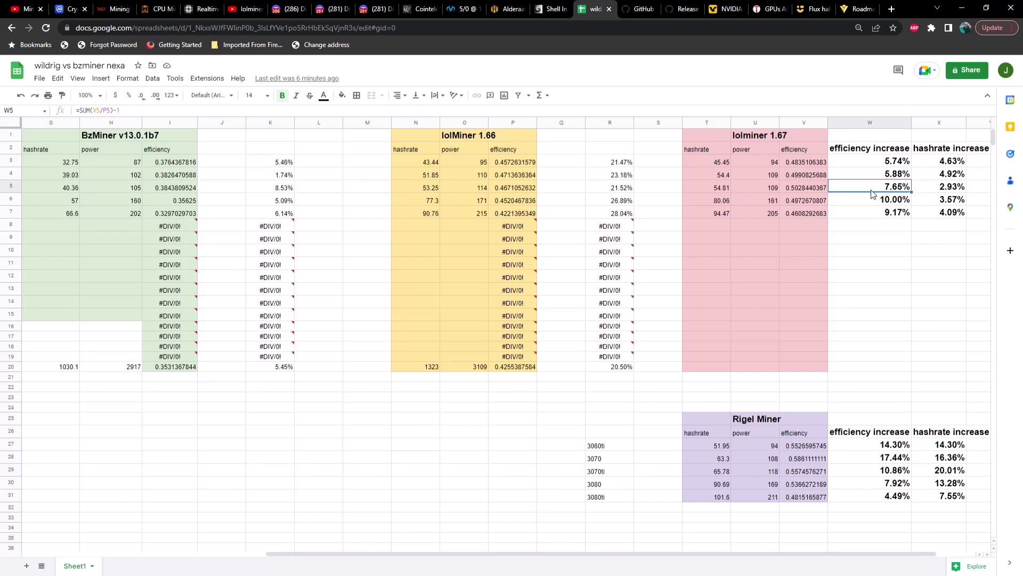
left_click(872, 199)
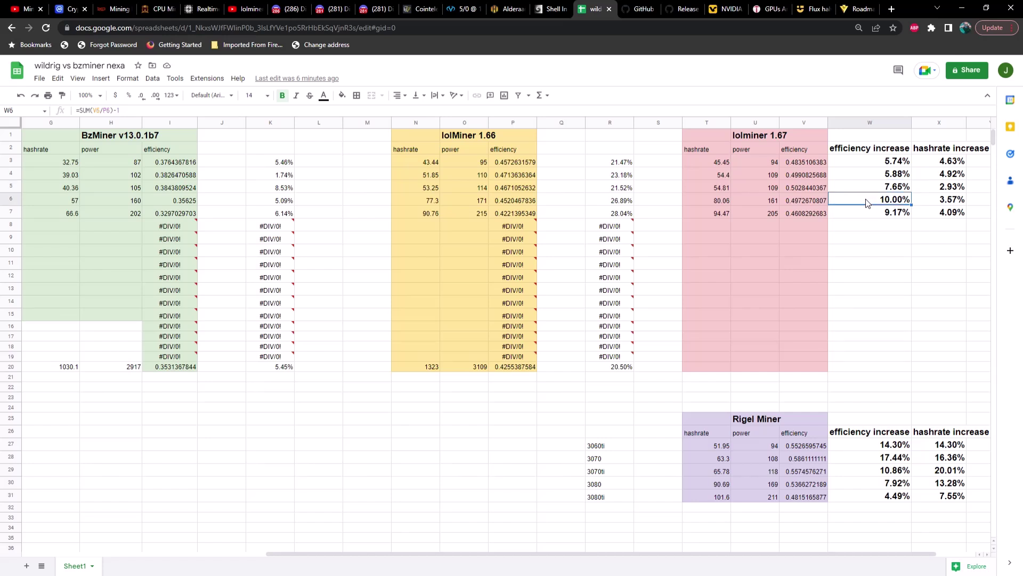
left_click(867, 212)
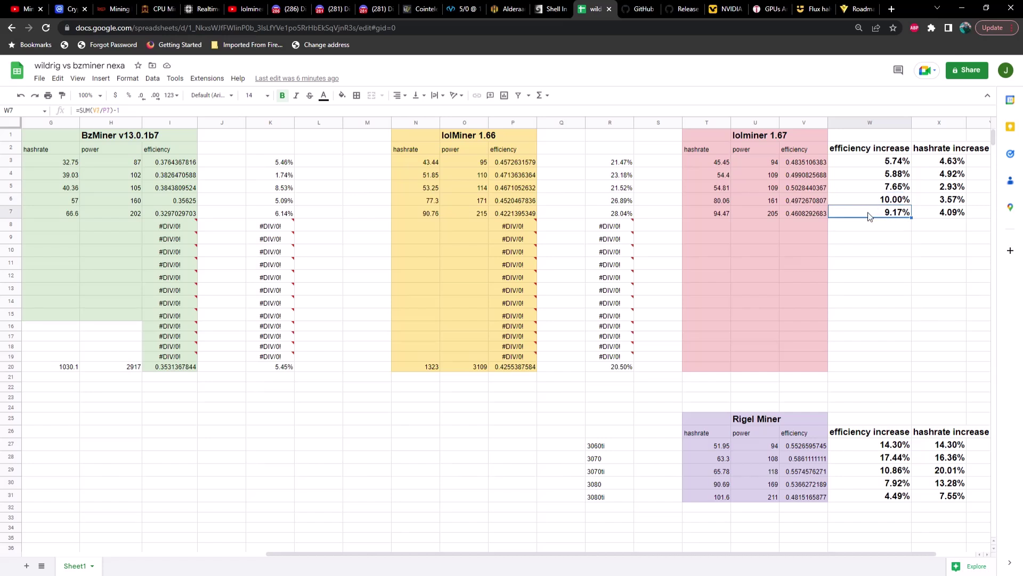
left_click(947, 163)
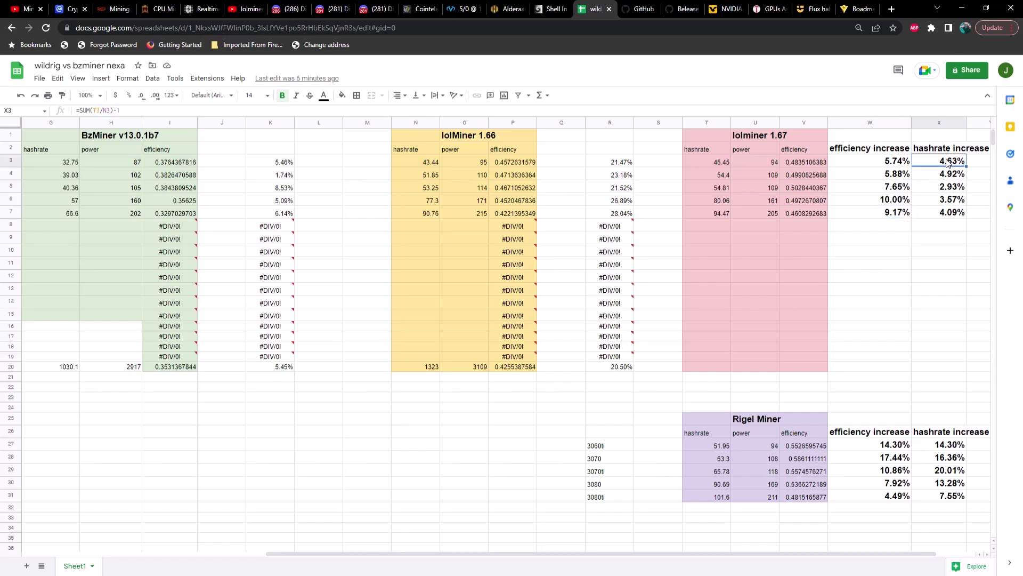
left_click(949, 178)
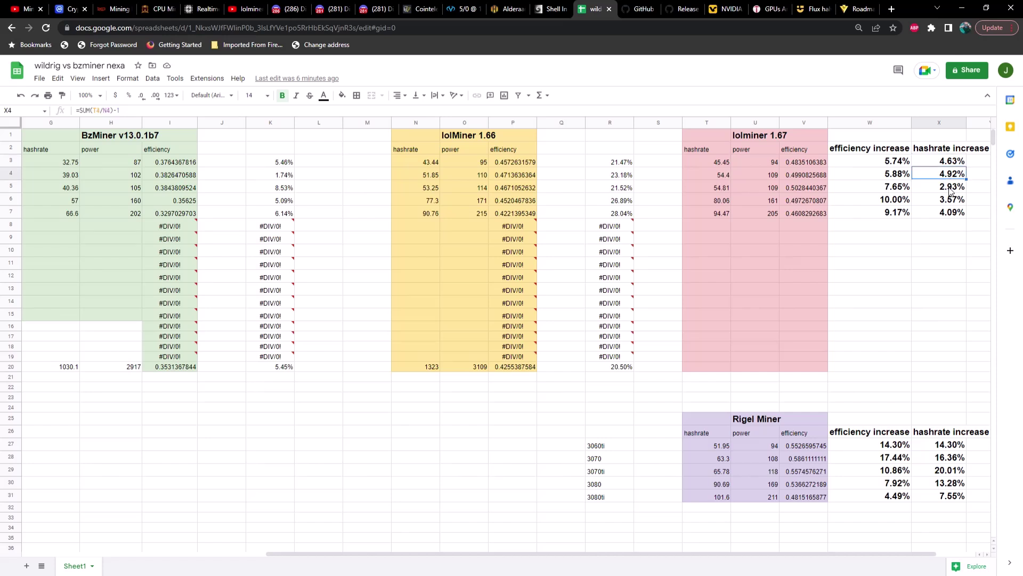
left_click(952, 189)
left_click(952, 202)
left_click(951, 213)
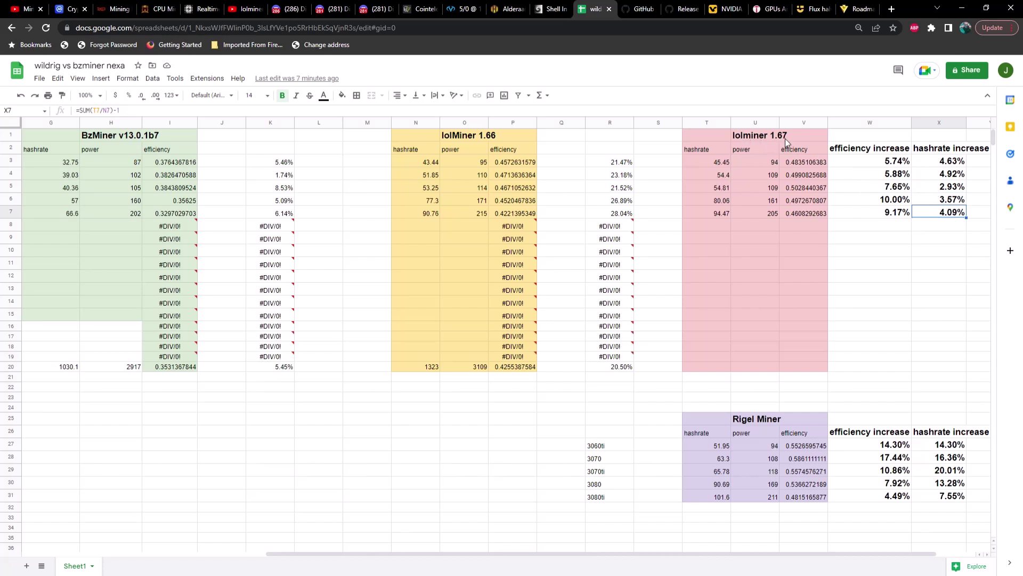
left_click(767, 421)
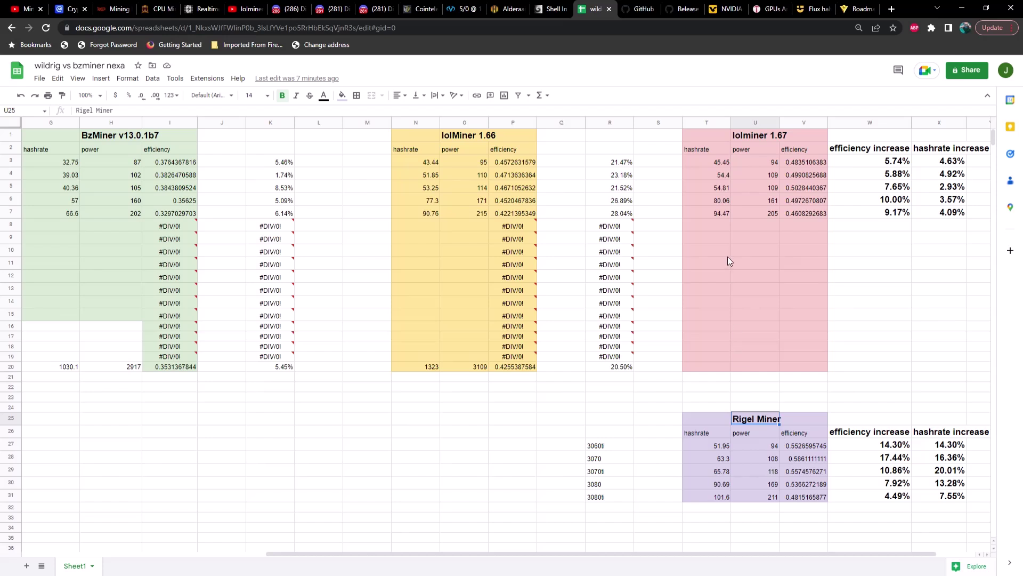
left_click(719, 164)
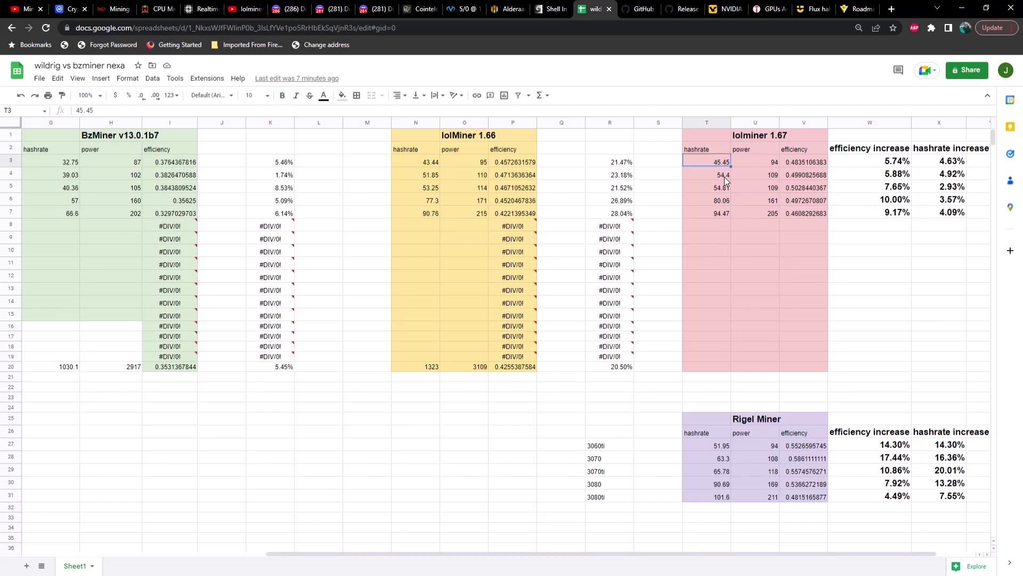
left_click(716, 449)
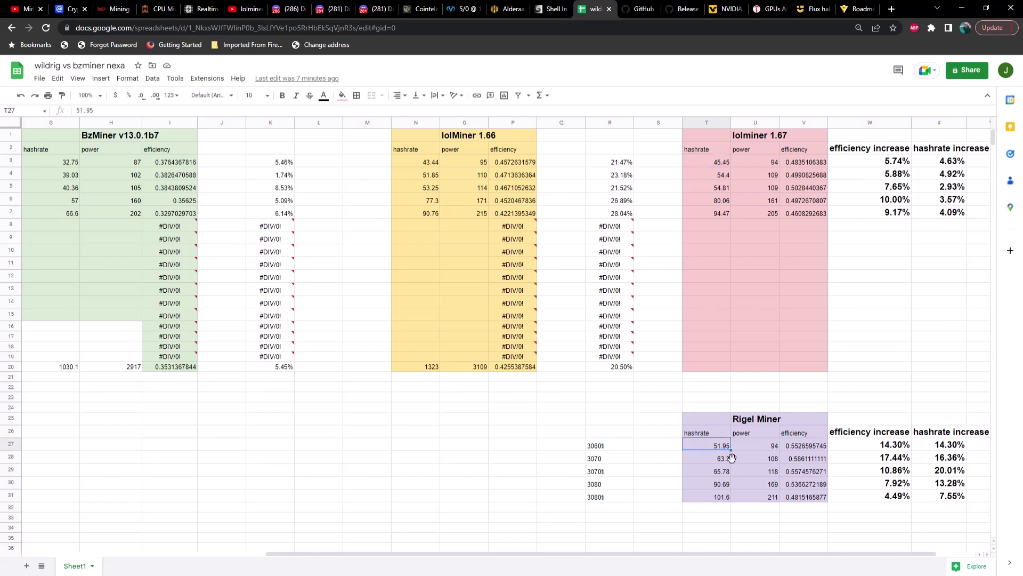
left_click(756, 445)
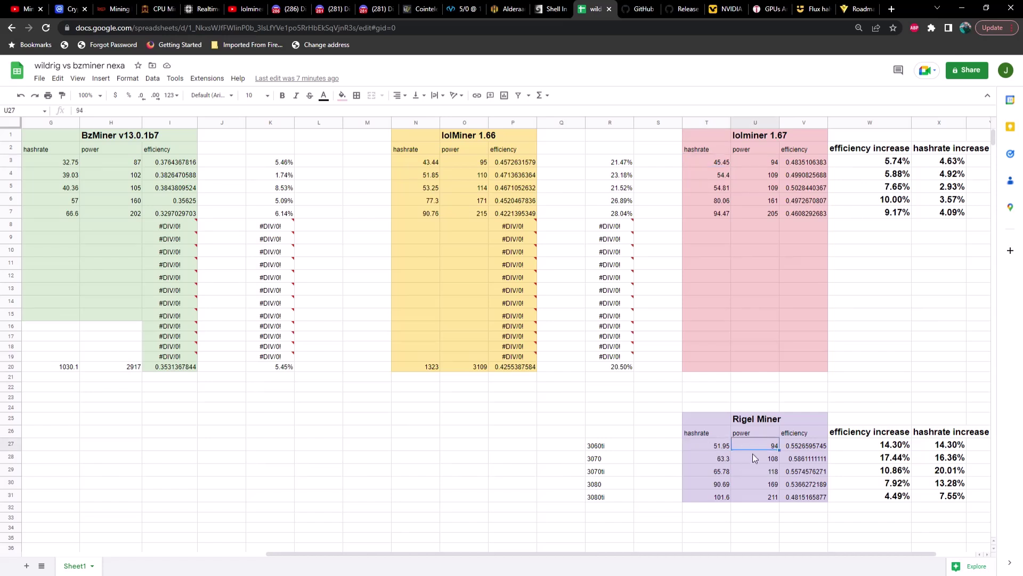
left_click(719, 460)
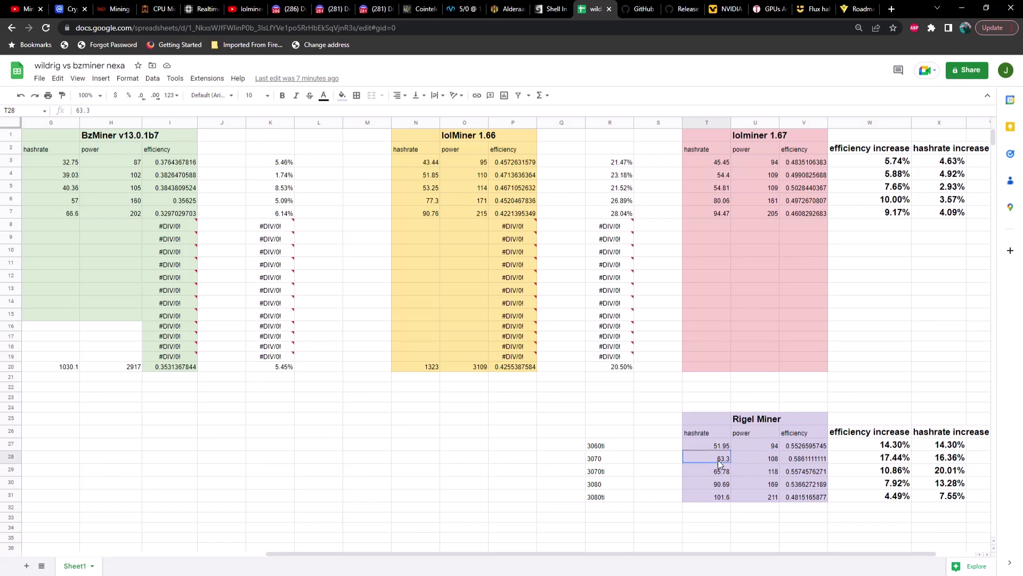
left_click(719, 176)
left_click(715, 460)
left_click(769, 461)
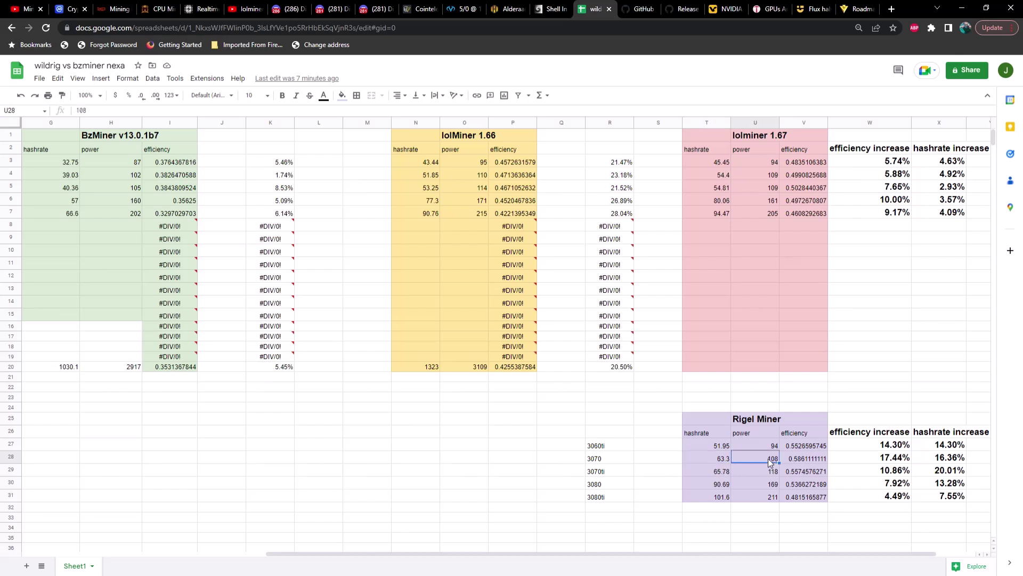
left_click(718, 471)
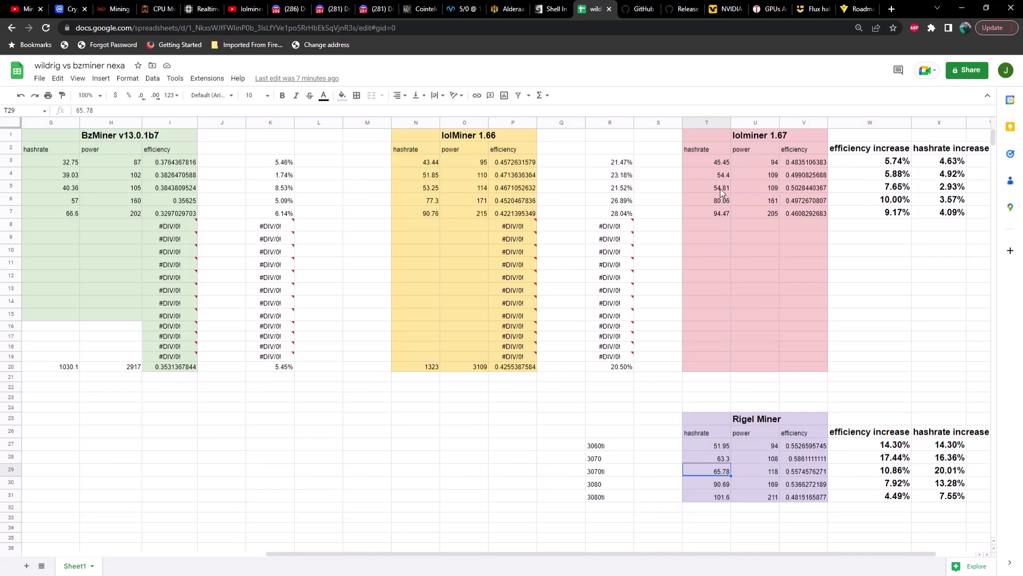
left_click(751, 474)
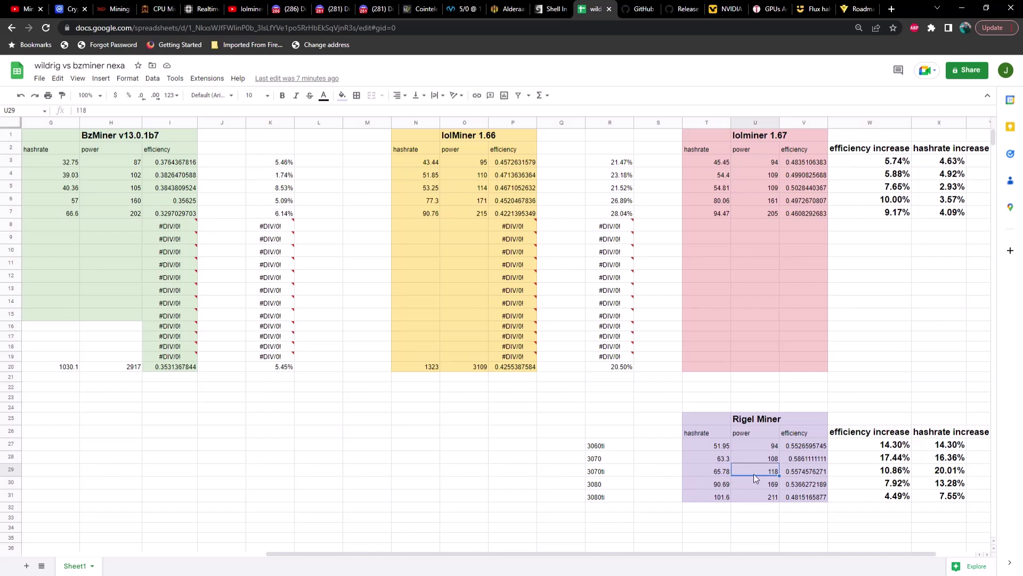
left_click(725, 484)
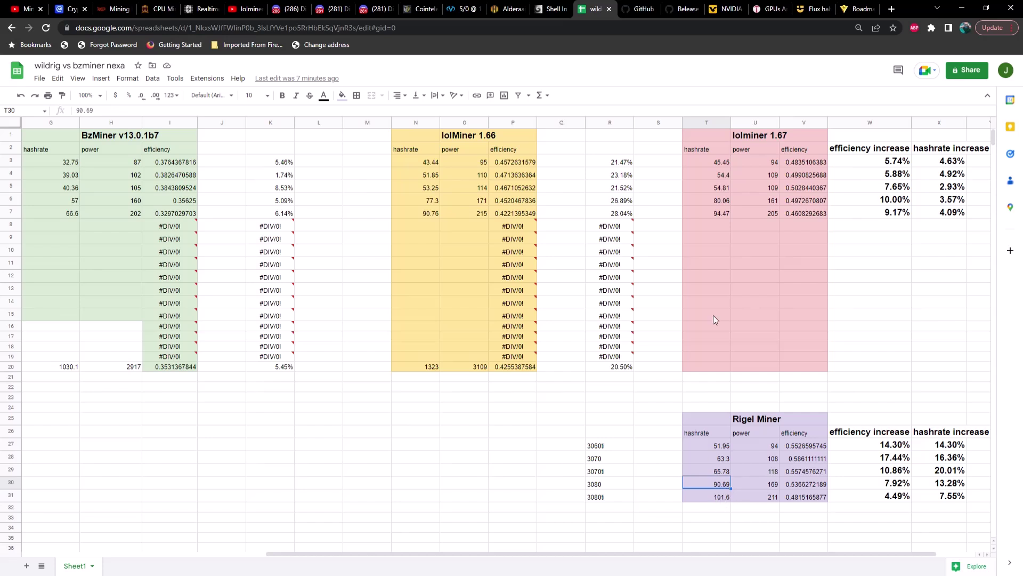
left_click(717, 214)
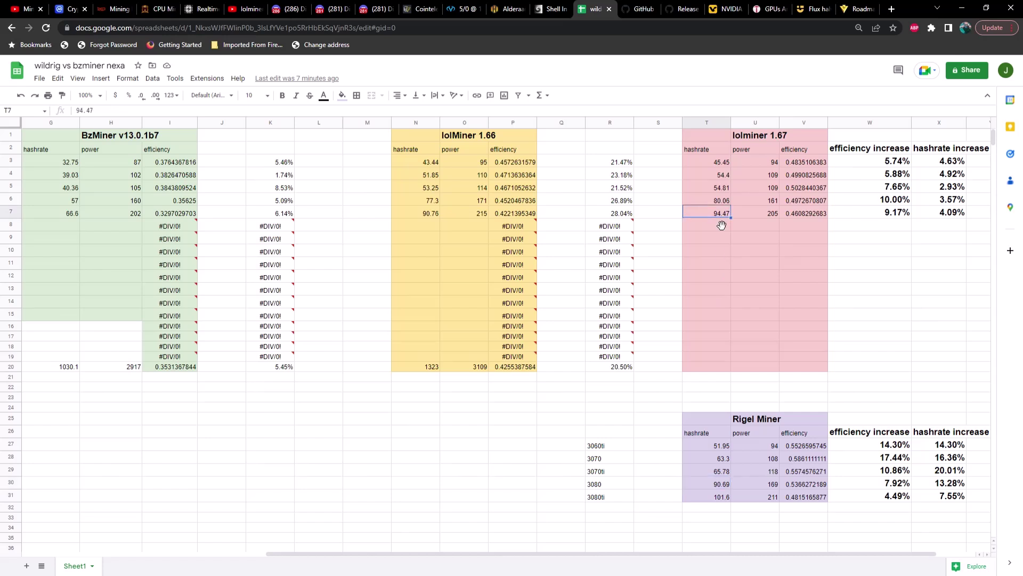
left_click(763, 214)
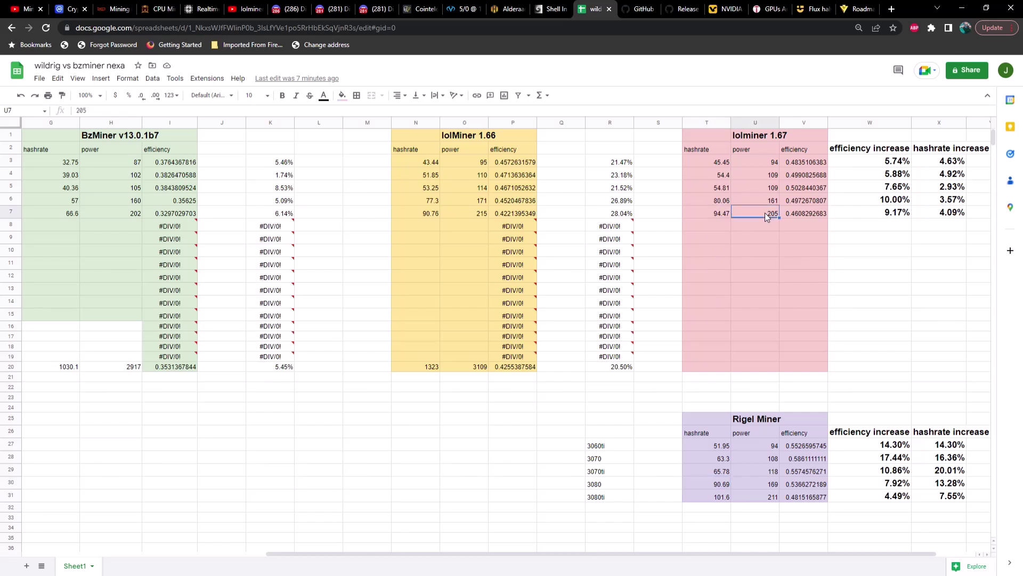
left_click(716, 497)
left_click(765, 500)
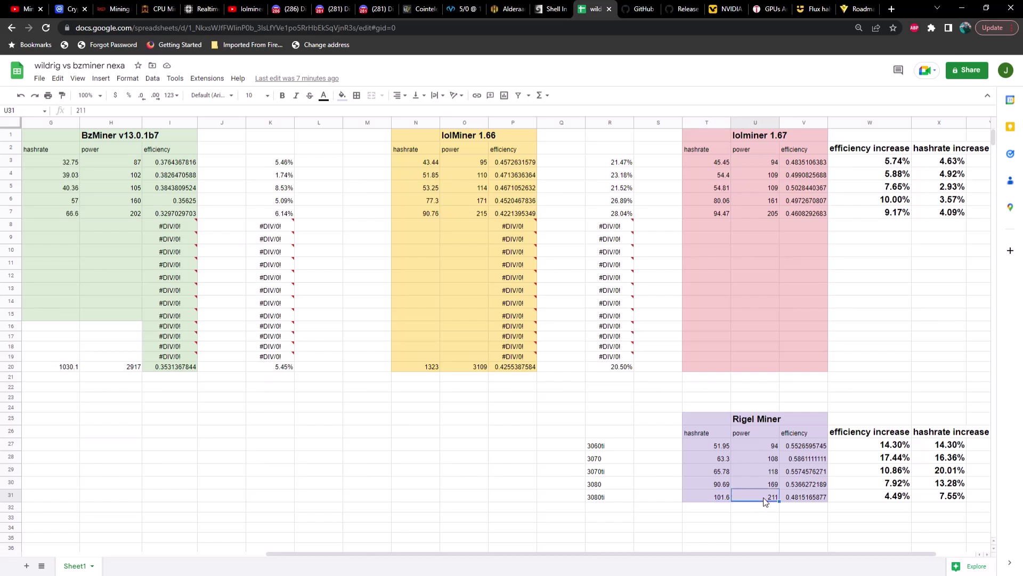
left_click(883, 449)
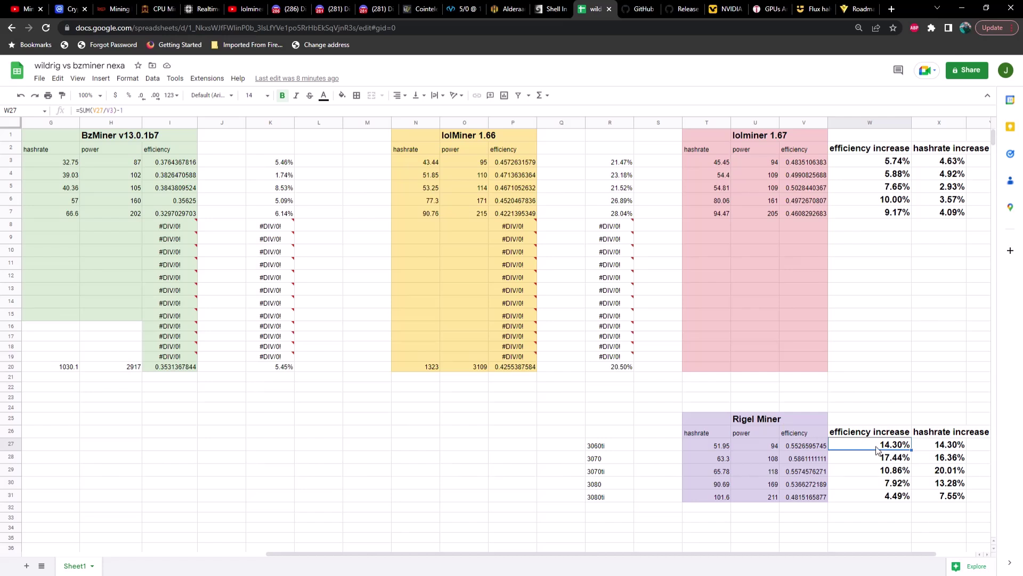
left_click(877, 461)
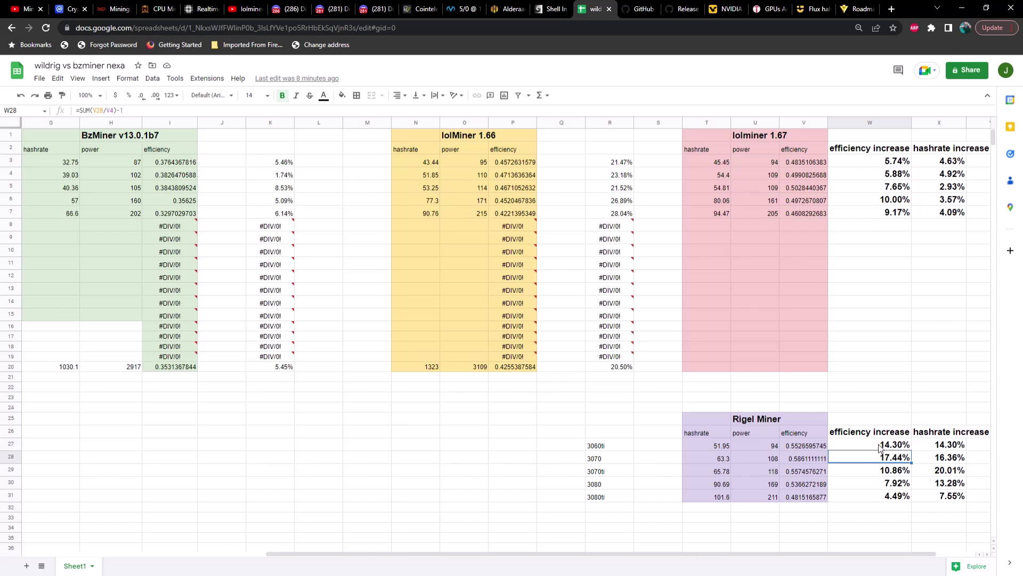
left_click(878, 448)
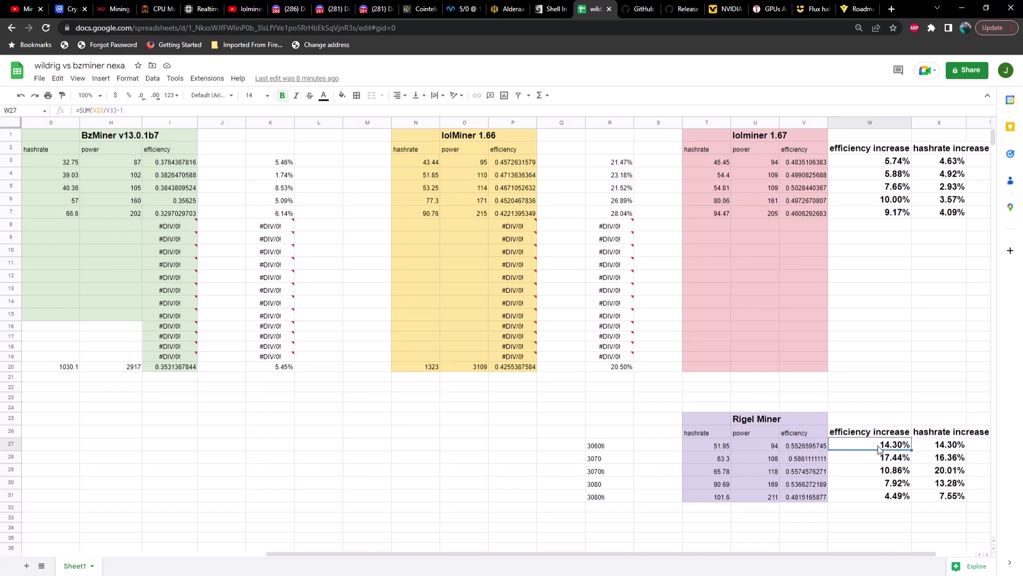
left_click(876, 473)
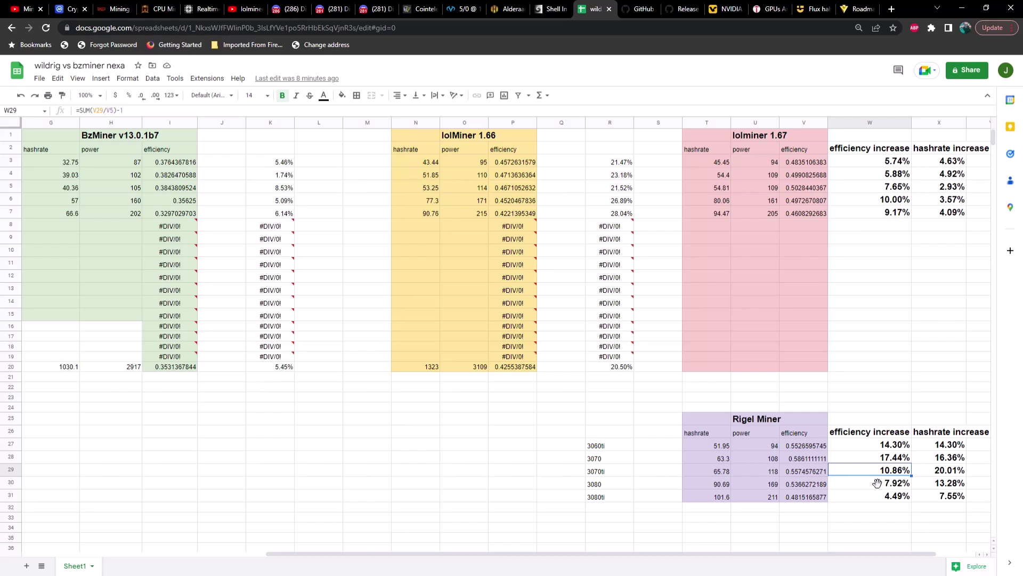
left_click(877, 485)
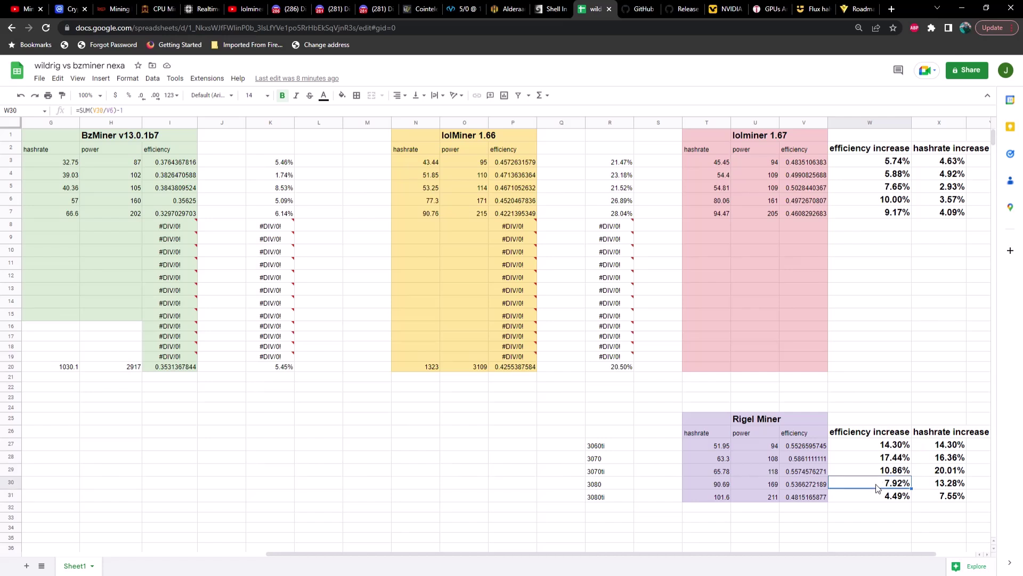
left_click(879, 496)
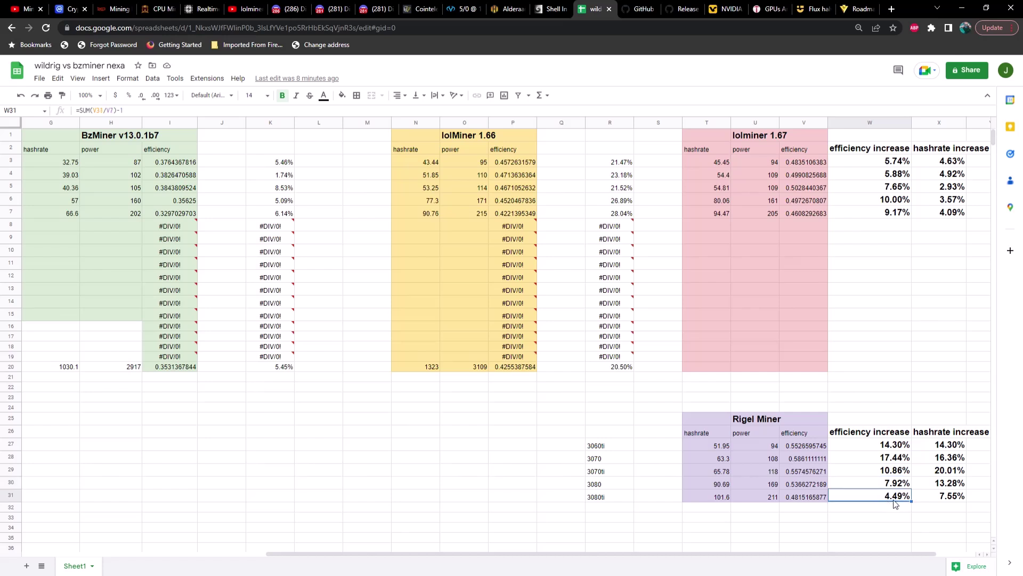
left_click(939, 448)
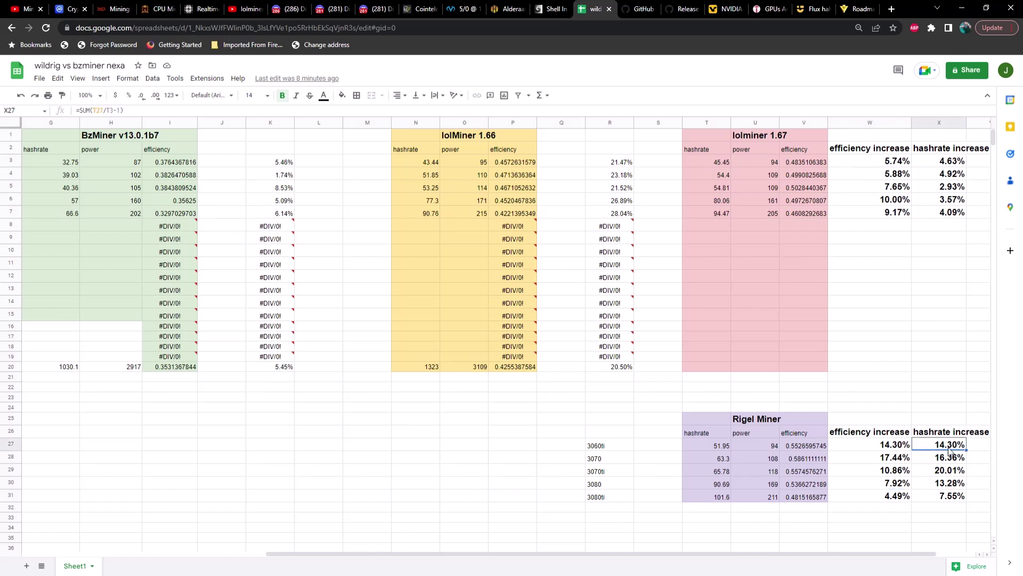
left_click(948, 459)
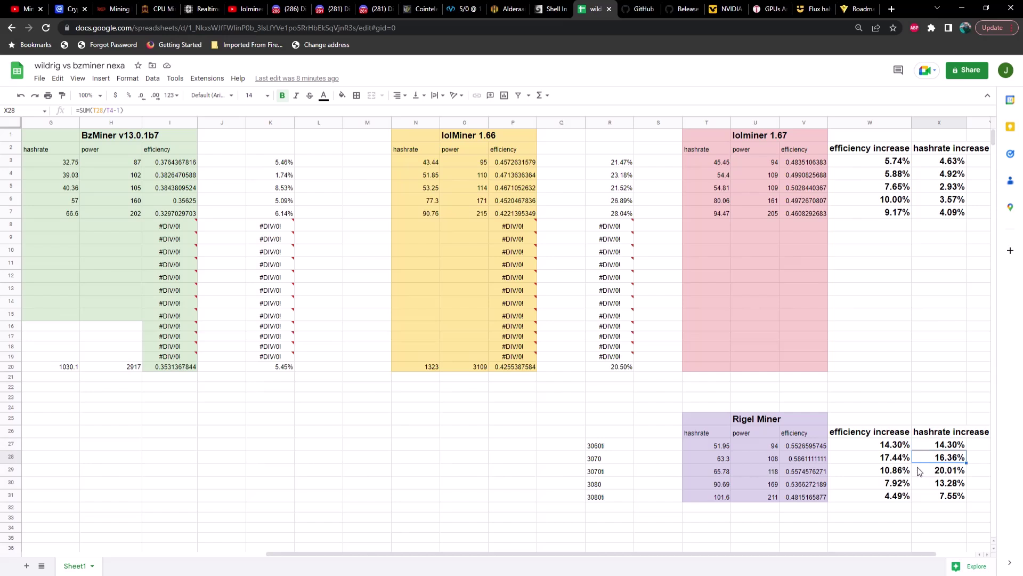
left_click(932, 475)
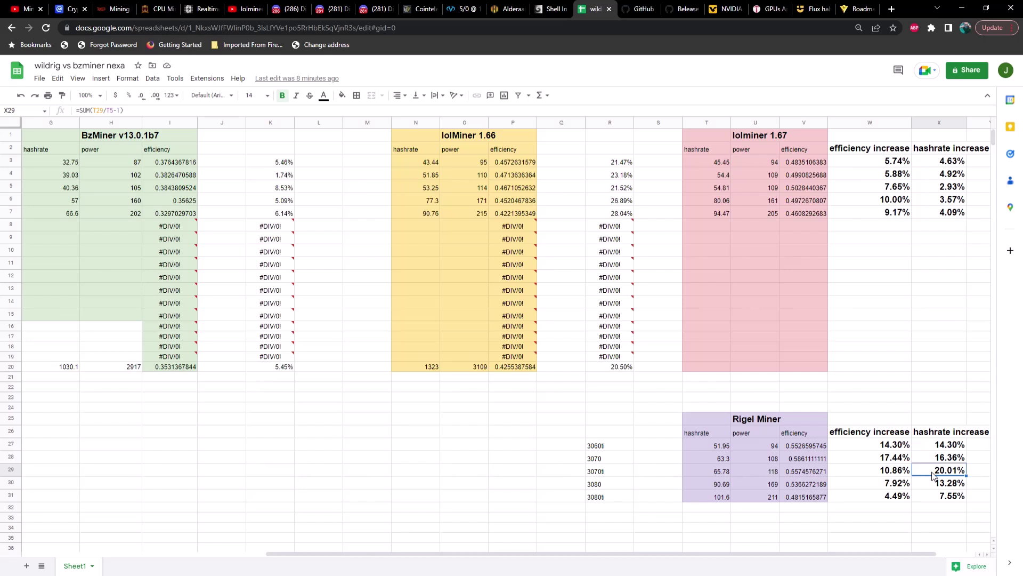
left_click(936, 484)
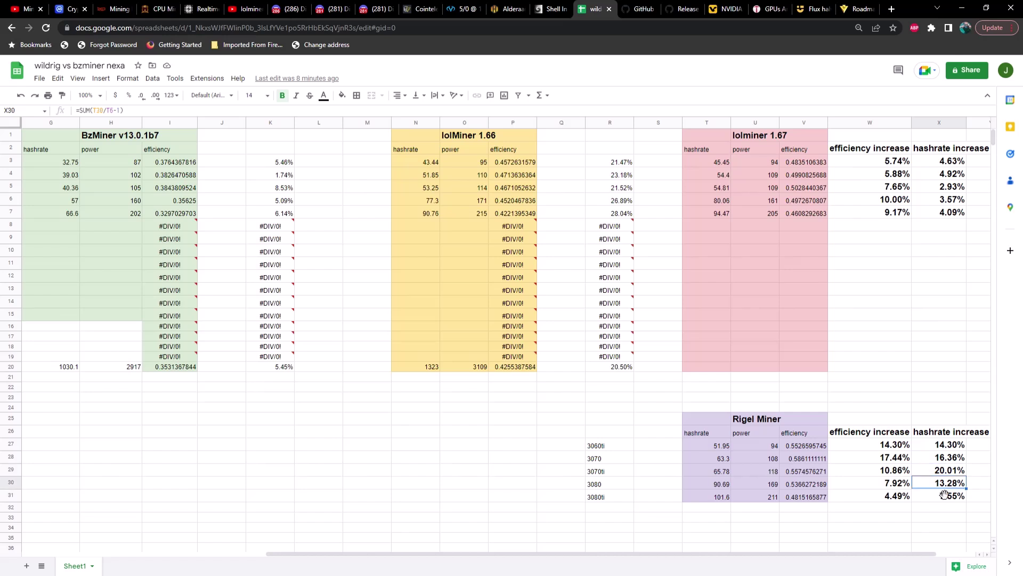
left_click(936, 499)
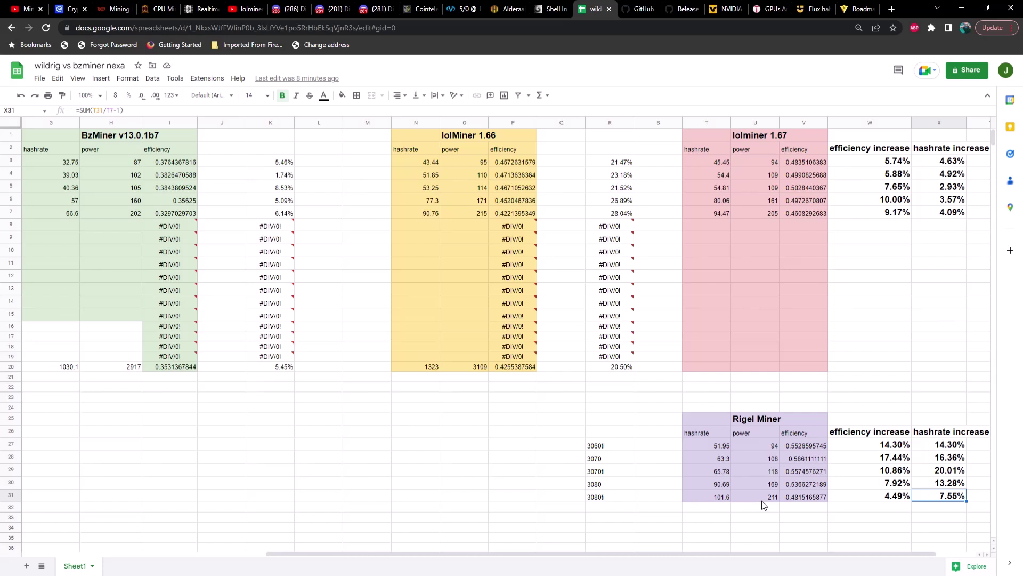
left_click(842, 509)
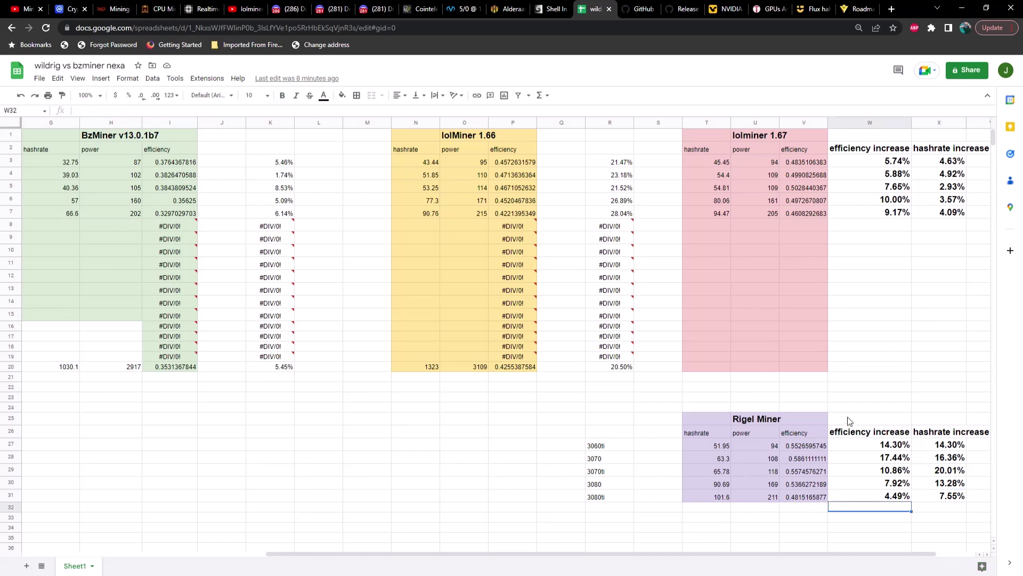
left_click(850, 399)
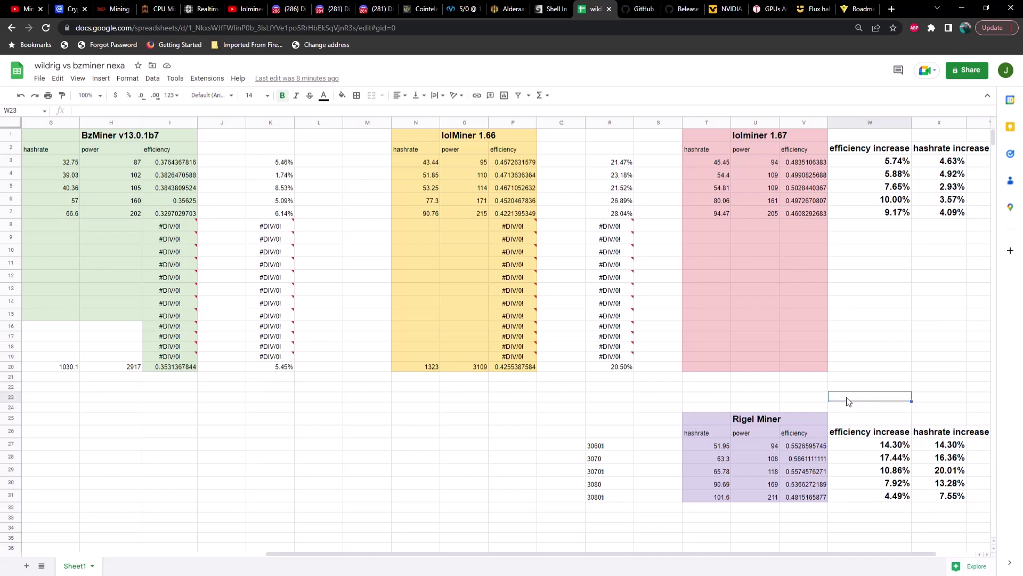